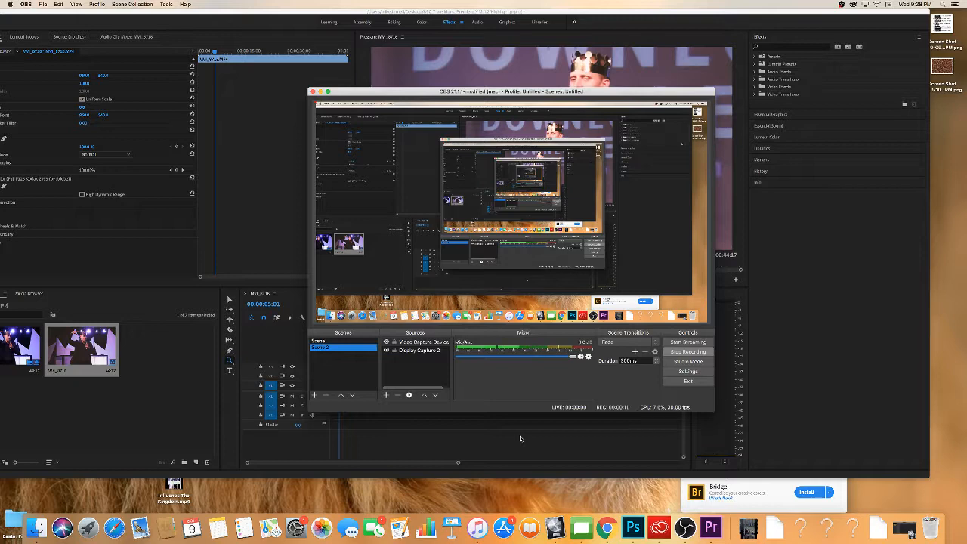
Switch to Premiere Pro and activate the Selection tool for working in the timeline.
click(520, 438)
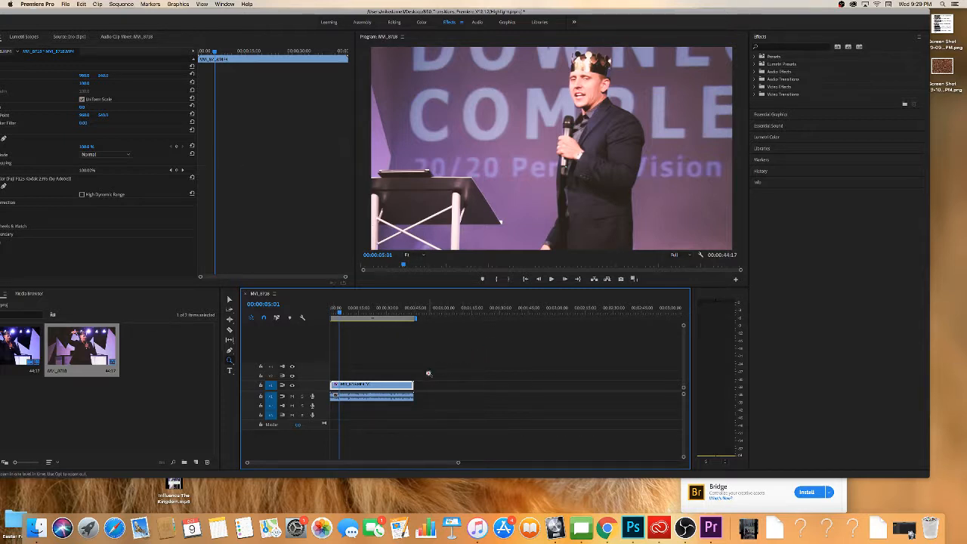
key(v)
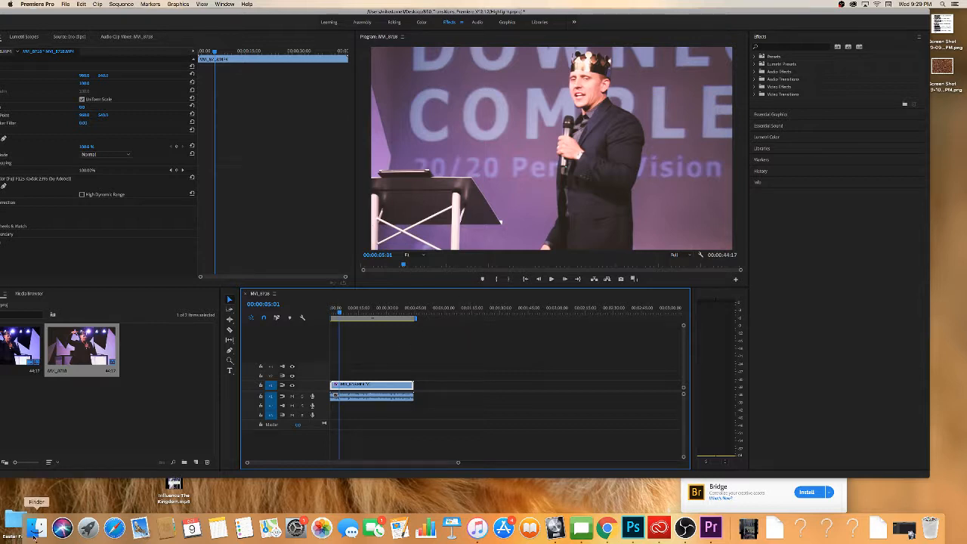
Add "Download Complete | Anniversary Message.mp3" from the Downloads folder to audio track A2, beneath the video clip's own audio, starting at the sequence start.
click(36, 527)
click(67, 239)
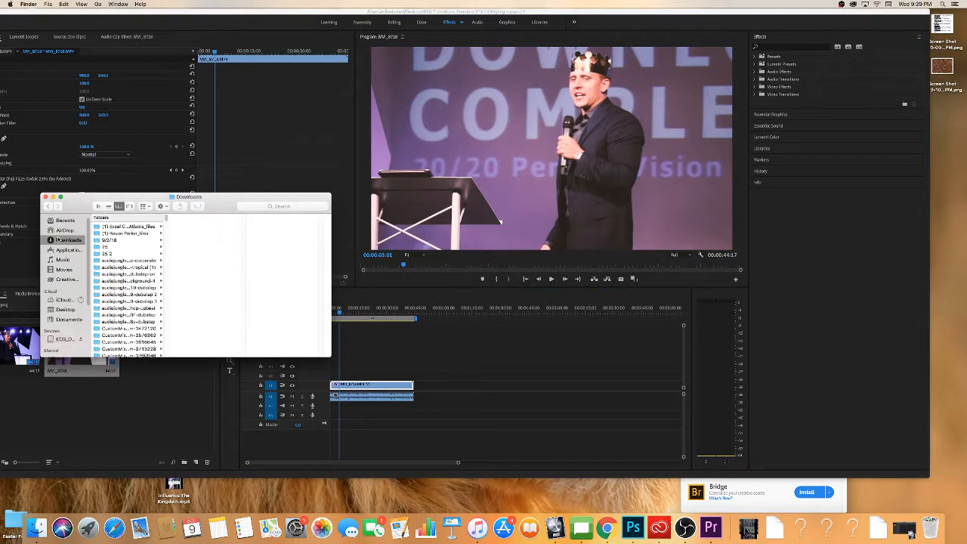
click(396, 371)
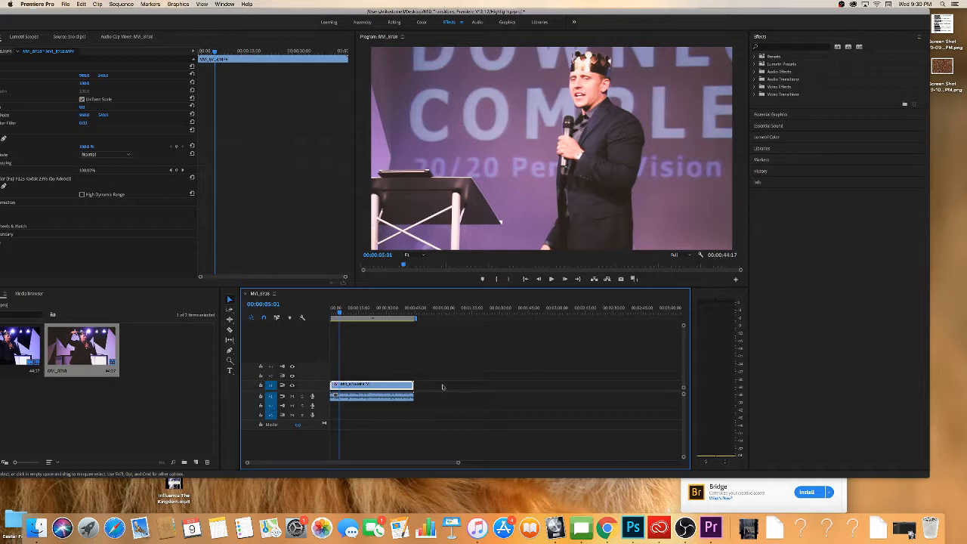
click(13, 521)
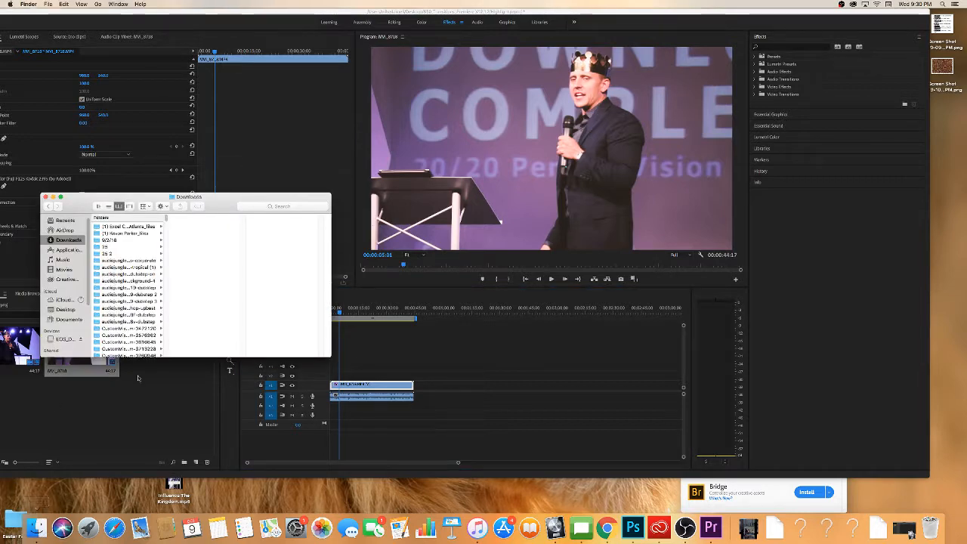
scroll(113, 290, down, 15)
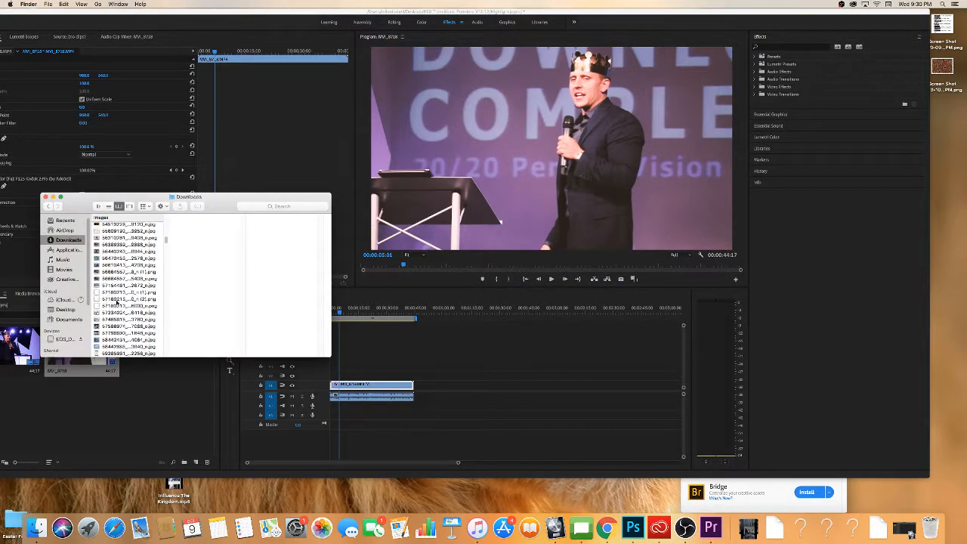
scroll(117, 302, down, 10)
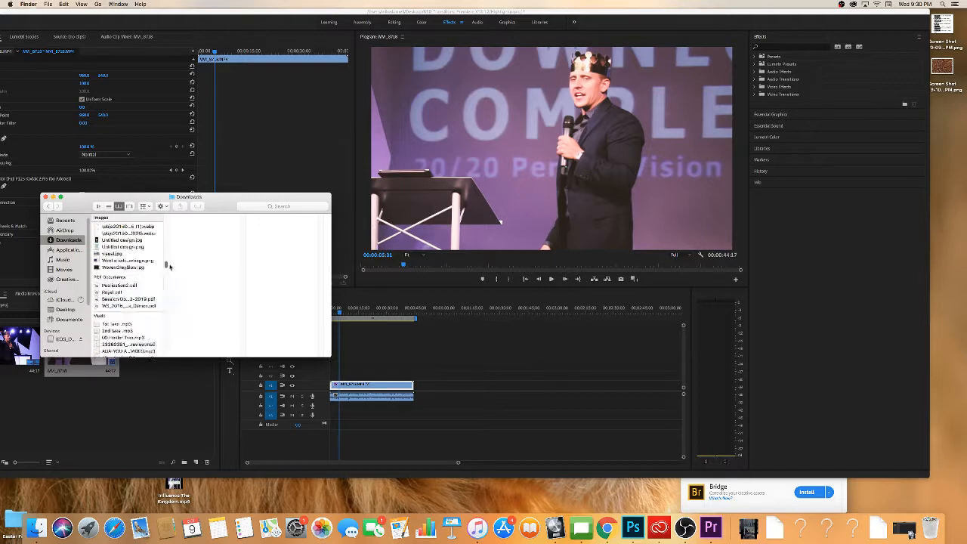
drag(171, 269, 171, 274)
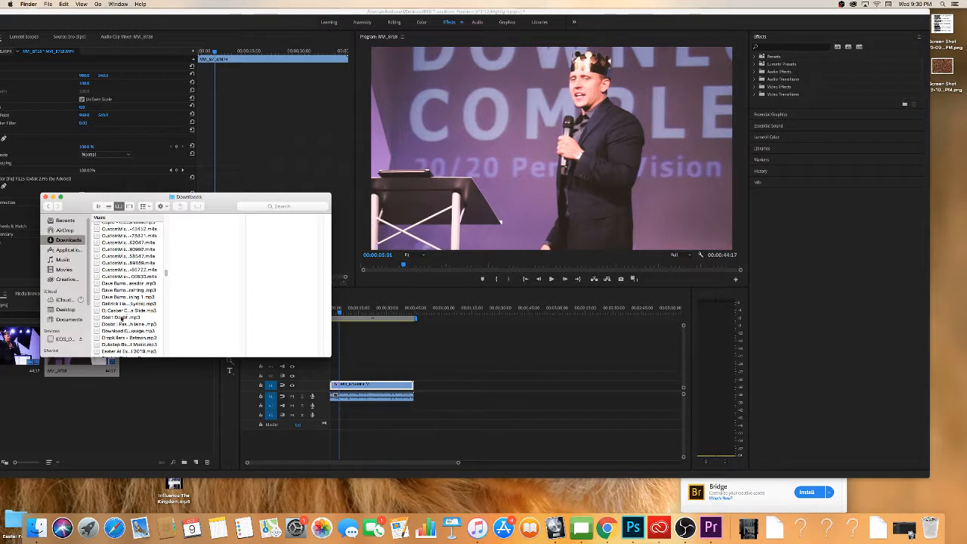
click(115, 333)
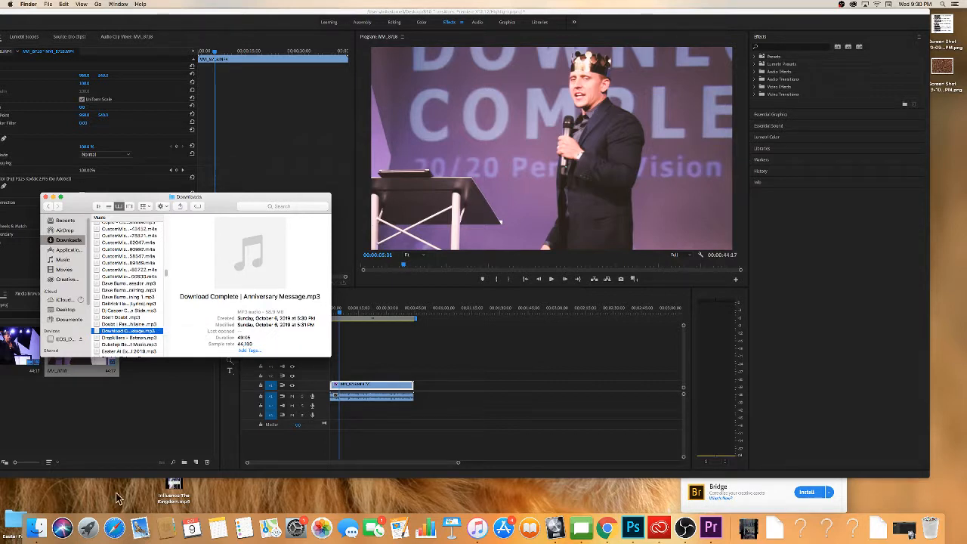
drag(125, 335, 341, 413)
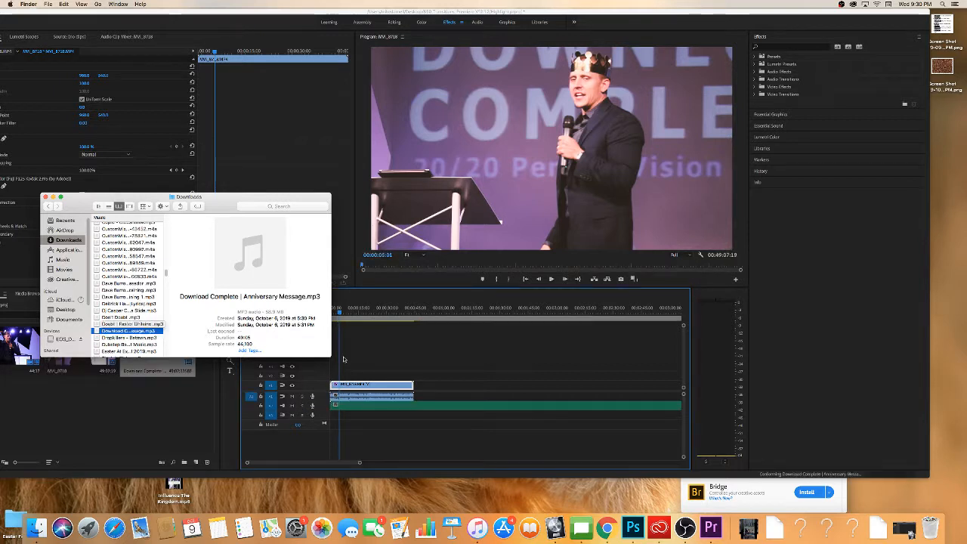
click(332, 366)
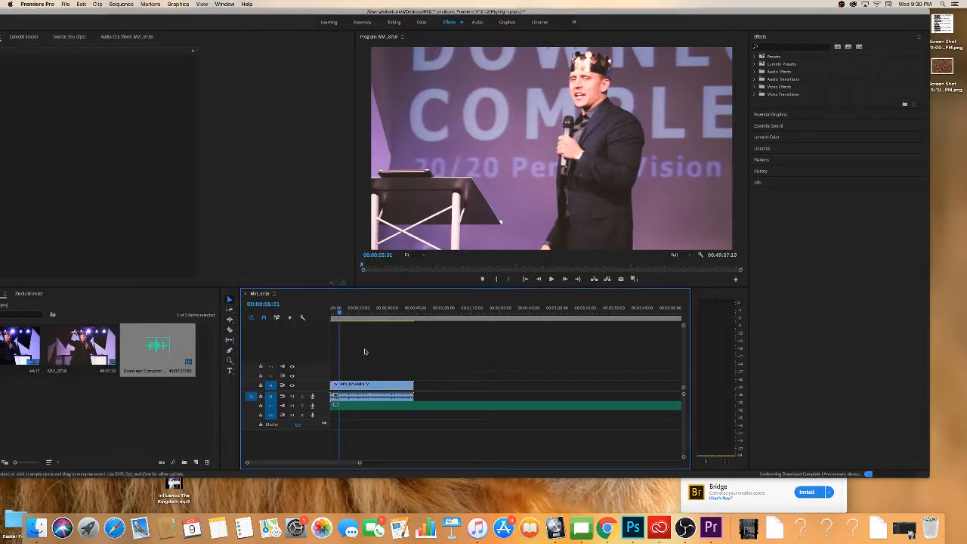
Scrub across the end of the video clip to compare its length with the added MP3.
drag(362, 463, 373, 462)
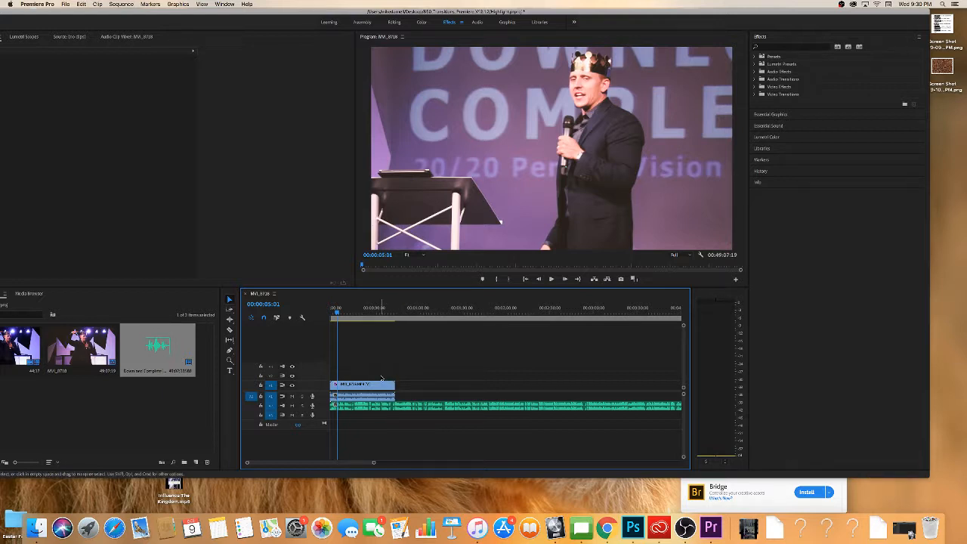
click(382, 384)
click(393, 319)
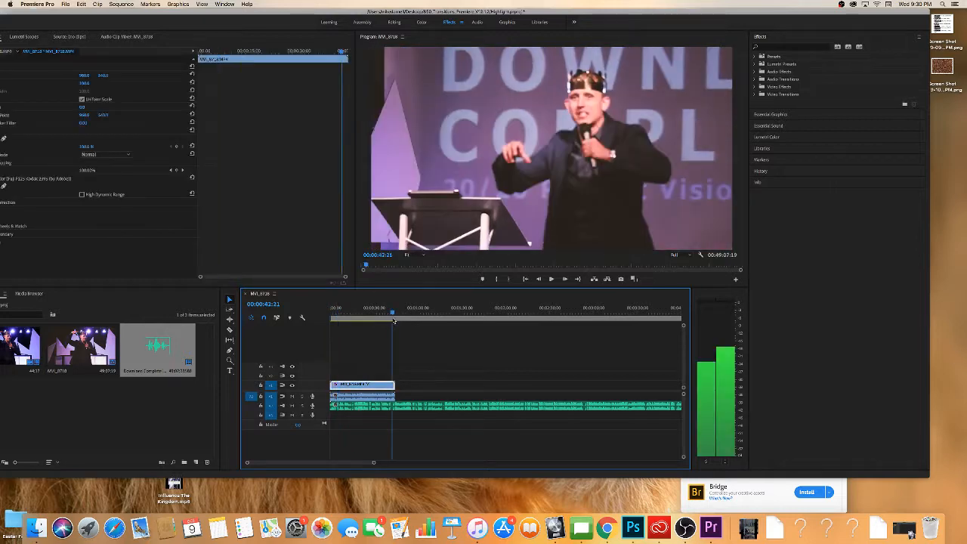
drag(392, 319, 398, 318)
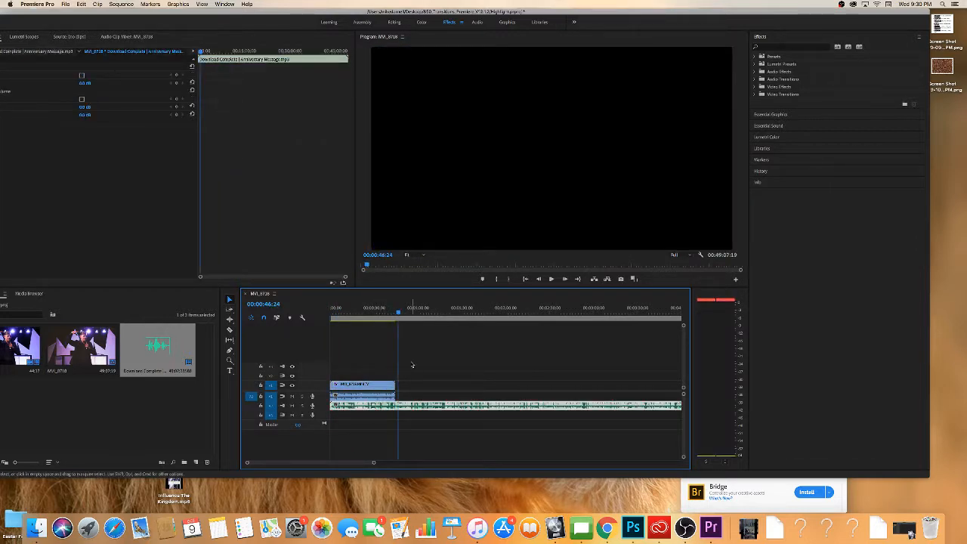
Synchronize the video clip and the MP3 using Audio as the synchronize point on track channel 1.
click(404, 367)
drag(349, 337, 407, 474)
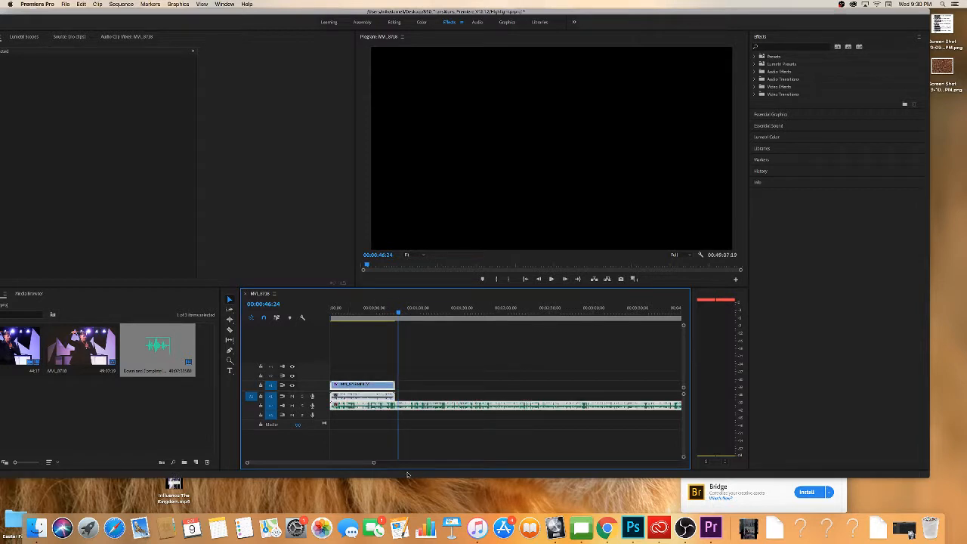
right_click(366, 394)
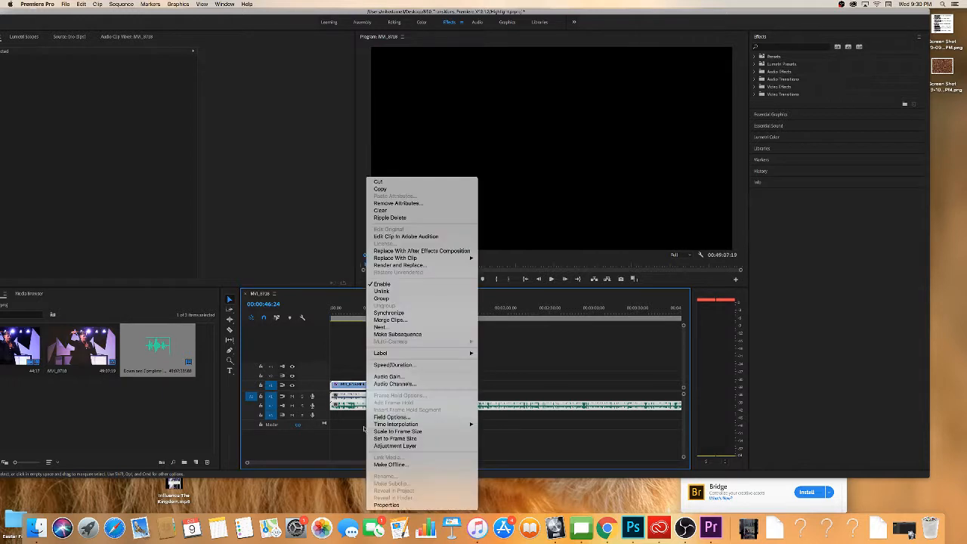
click(391, 313)
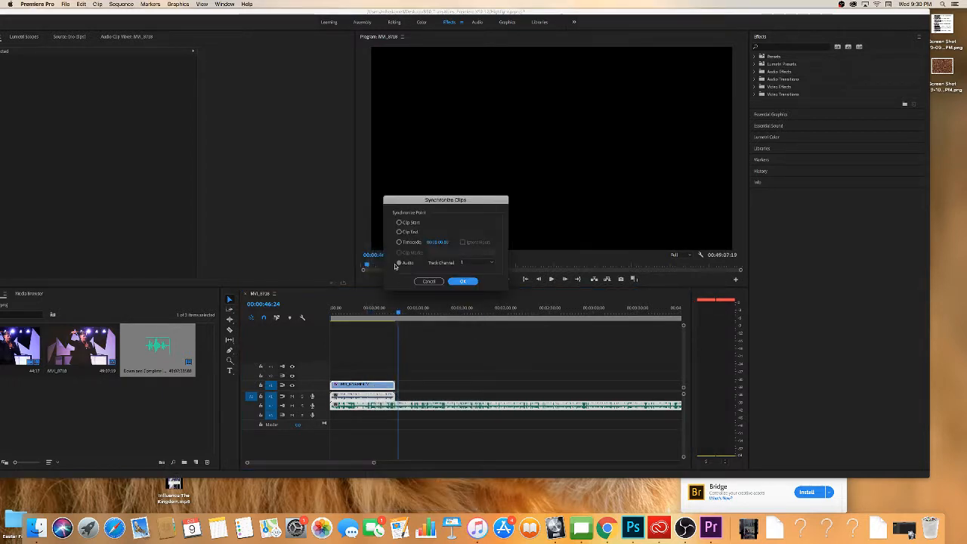
click(399, 263)
click(463, 281)
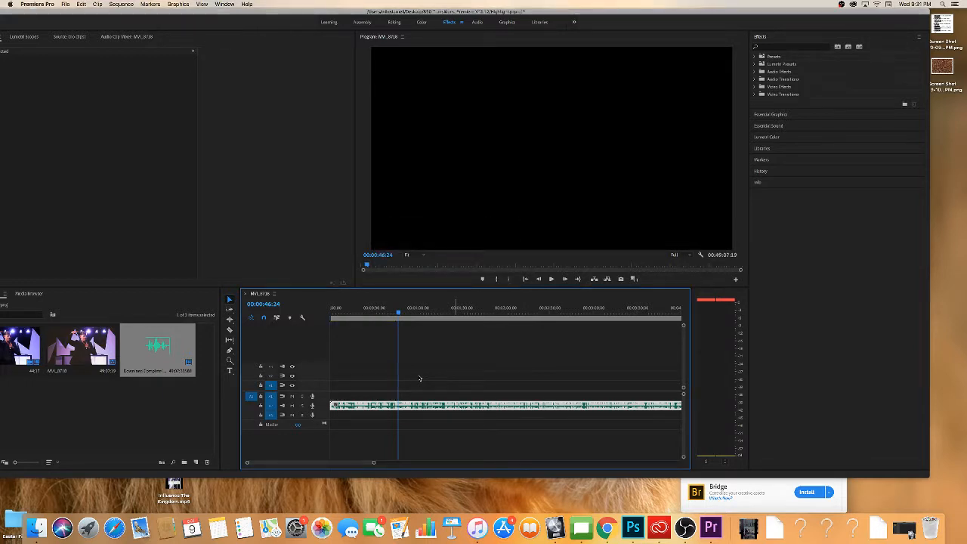
Locate the synchronized video clip along the MP3 and play it from about 00:41:05 to check the sync.
drag(378, 464, 673, 443)
drag(329, 310, 625, 311)
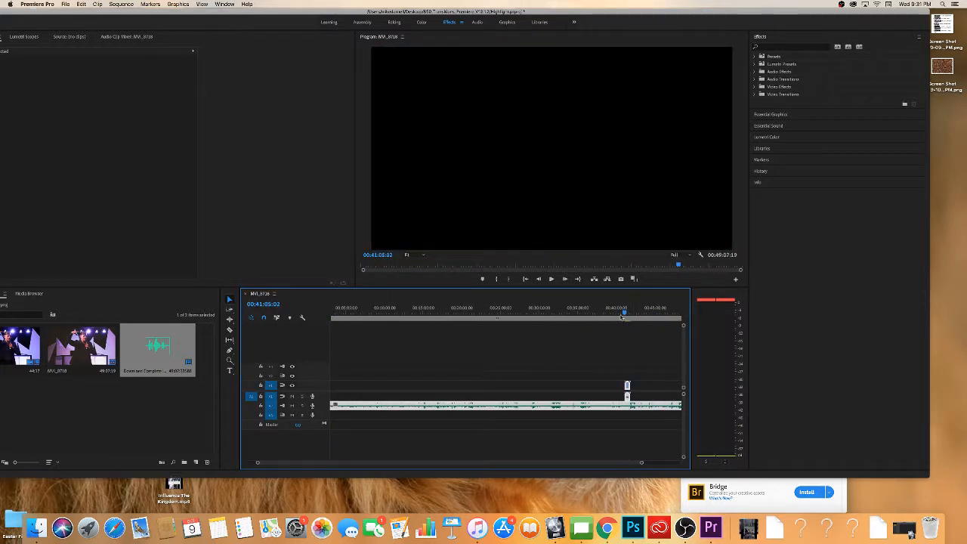
click(551, 279)
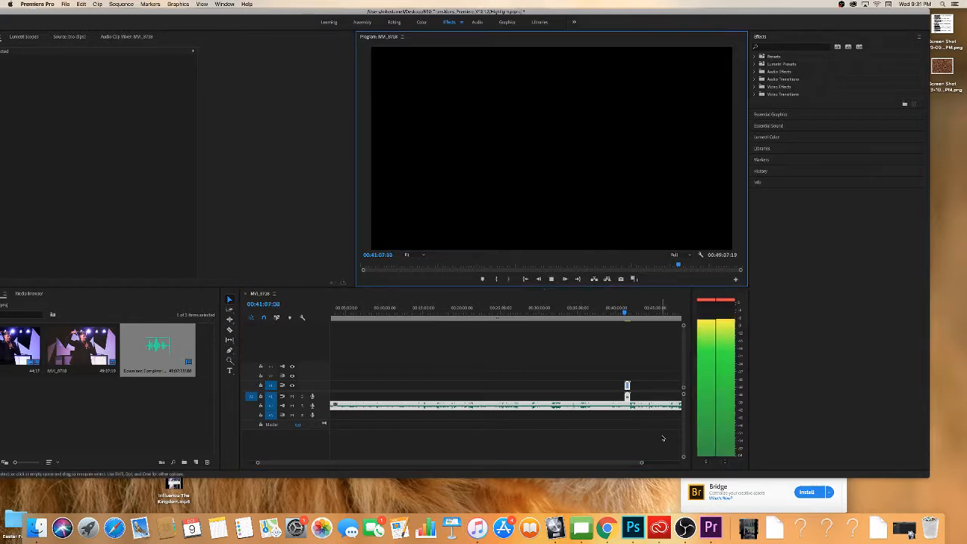
click(551, 279)
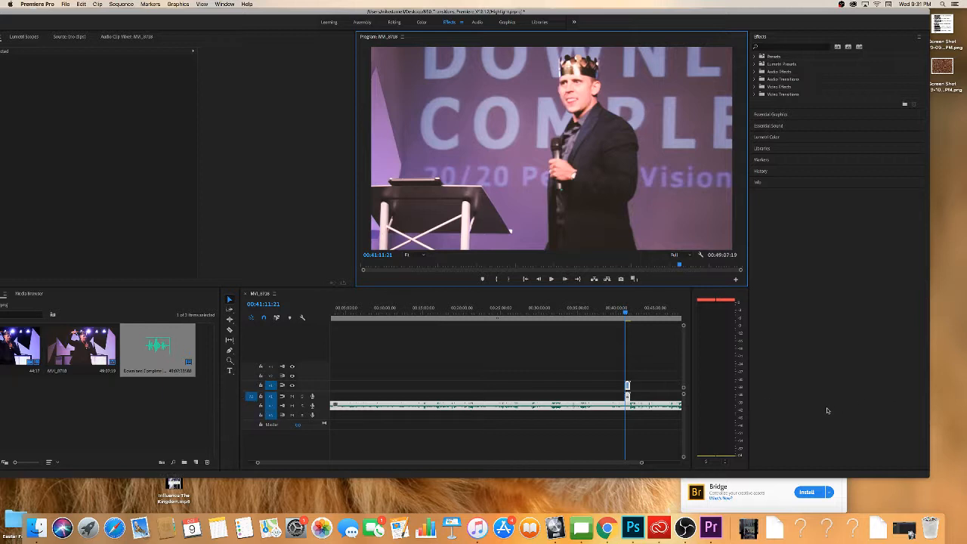
Delete the video clip's original camera audio and move the MP3 up to audio track A1.
click(597, 399)
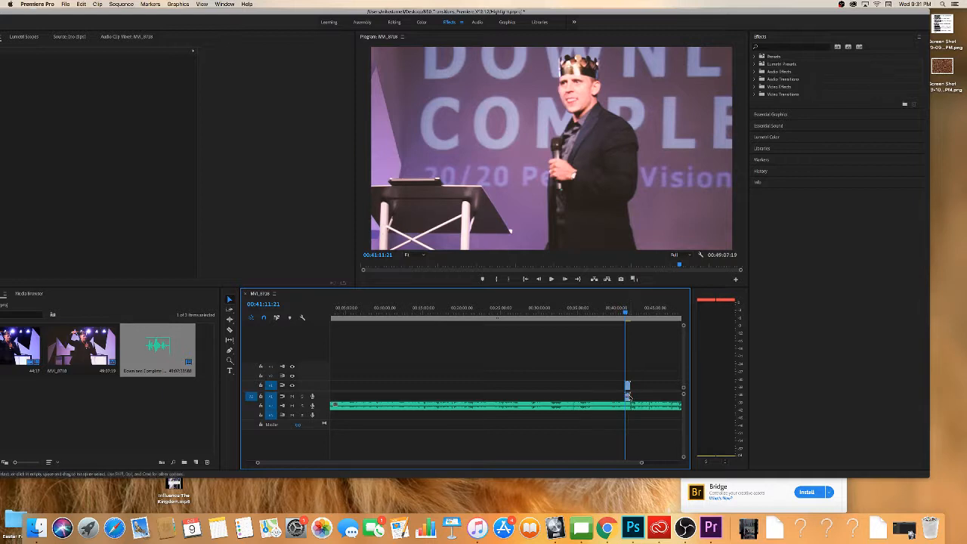
click(628, 395)
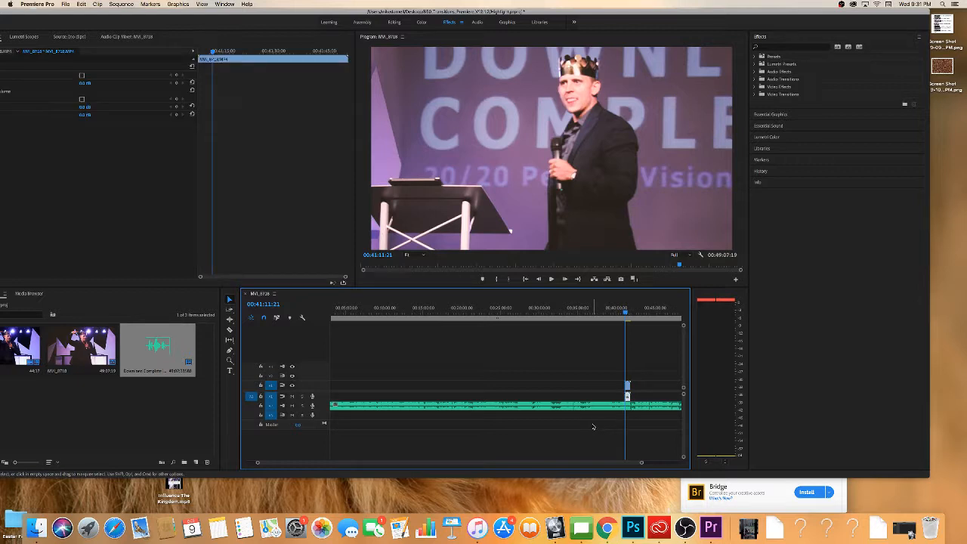
key(Delete)
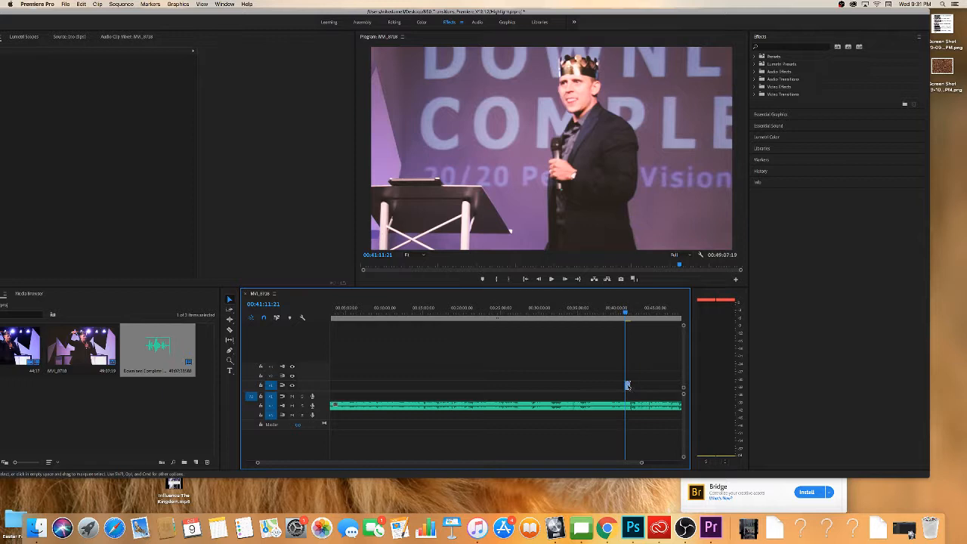
drag(630, 409, 631, 399)
click(641, 447)
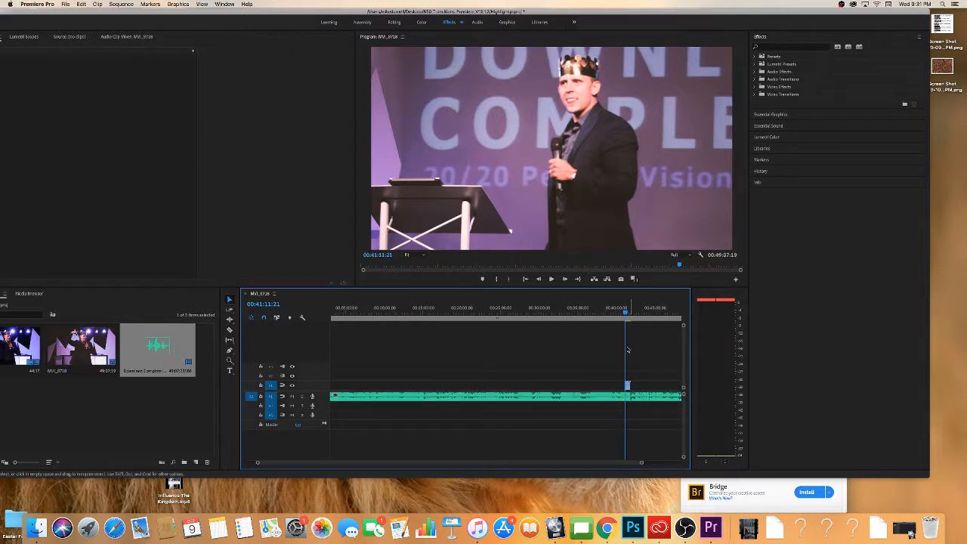
Cut the MP3 with the Razor tool at the video clip's start and delete the portion before it.
drag(626, 312, 624, 312)
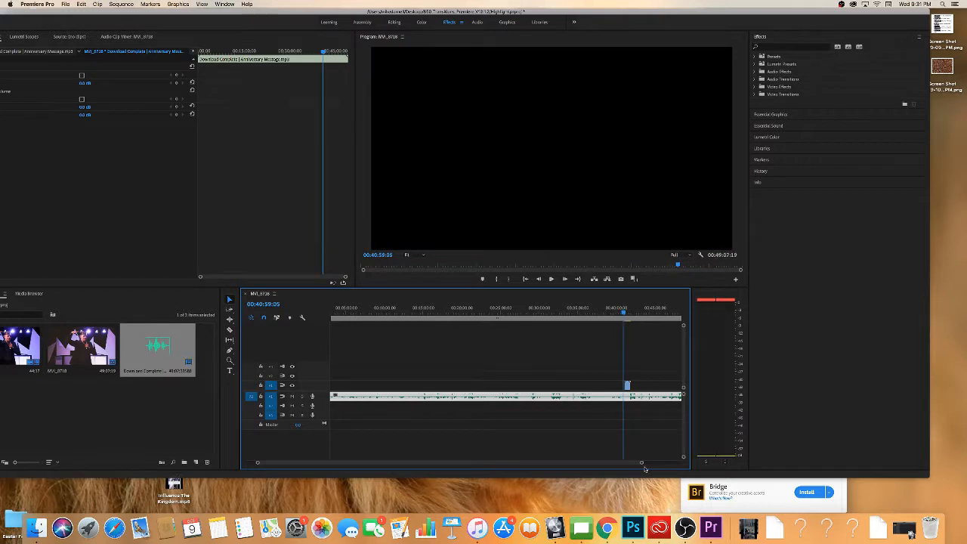
drag(641, 462, 485, 463)
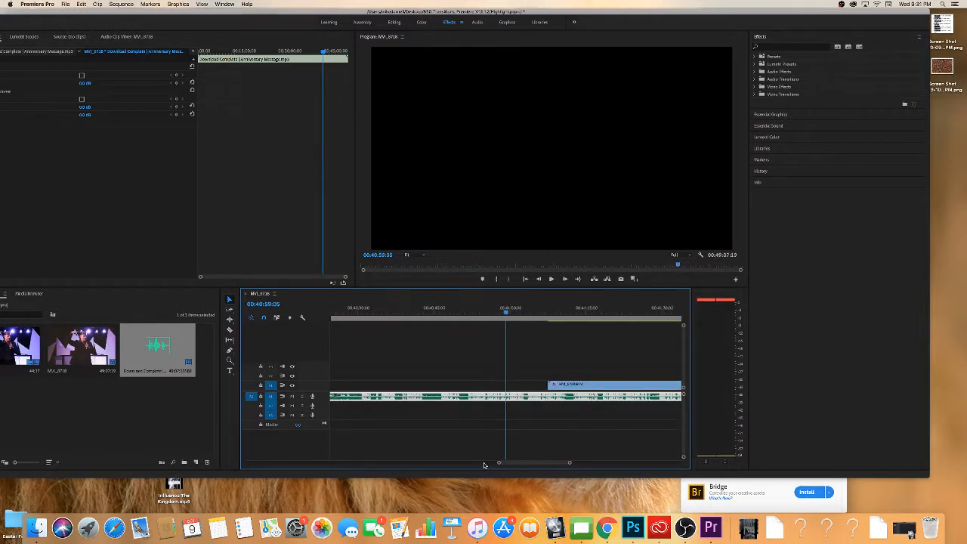
key(c)
click(549, 395)
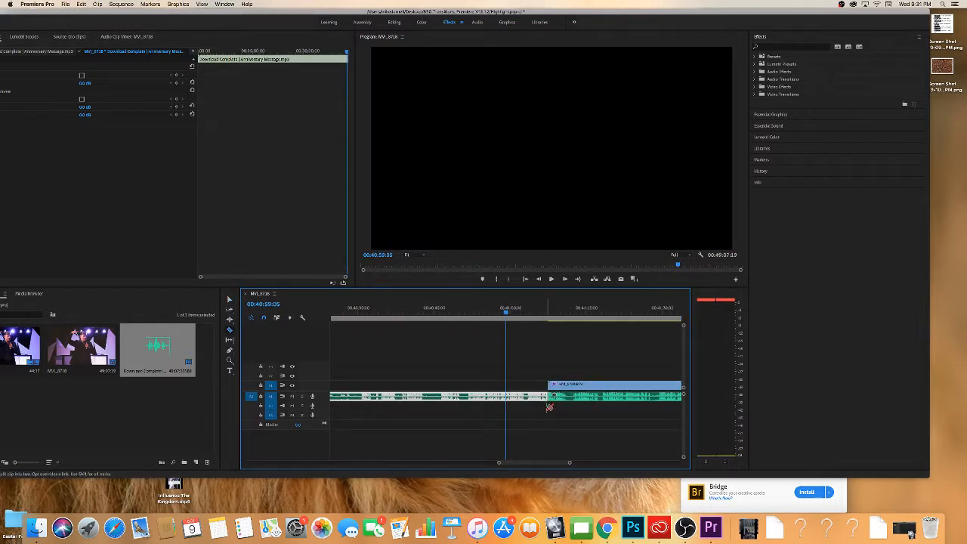
key(Delete)
Cut the MP3 at the video clip's end and delete the portion after it.
drag(570, 462, 580, 463)
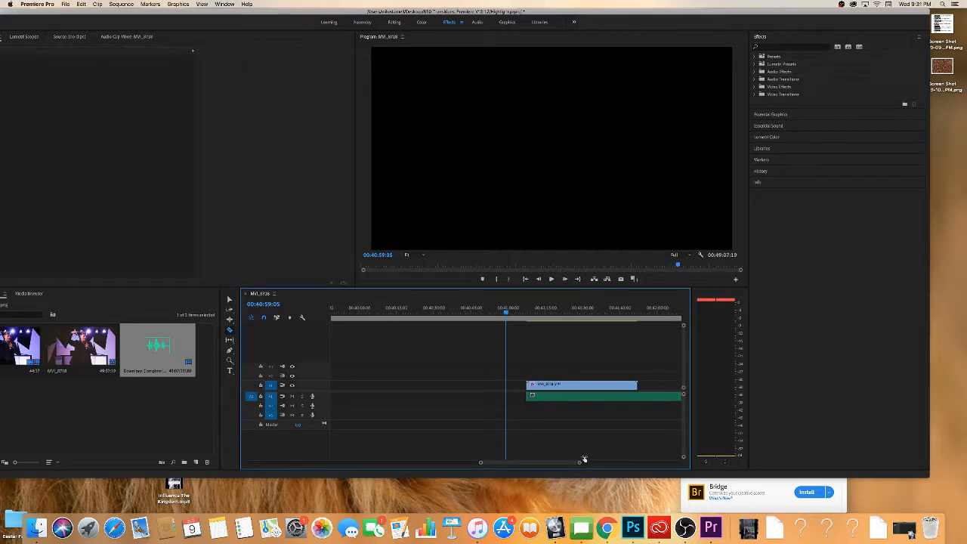
click(638, 396)
key(v)
click(651, 397)
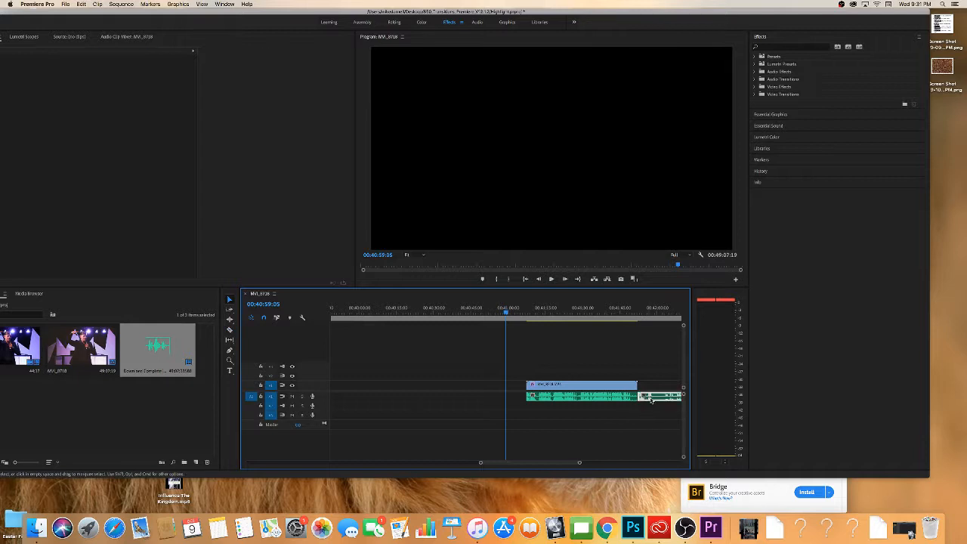
key(Delete)
Select the video clip together with its trimmed audio and move both to the start of the sequence.
drag(580, 462, 607, 462)
drag(539, 350, 547, 420)
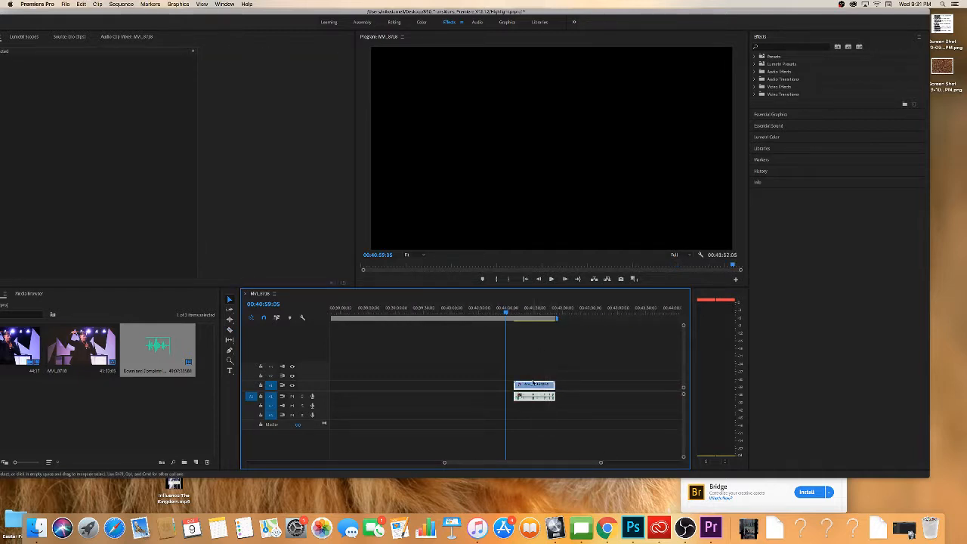
click(532, 384)
drag(509, 369, 536, 414)
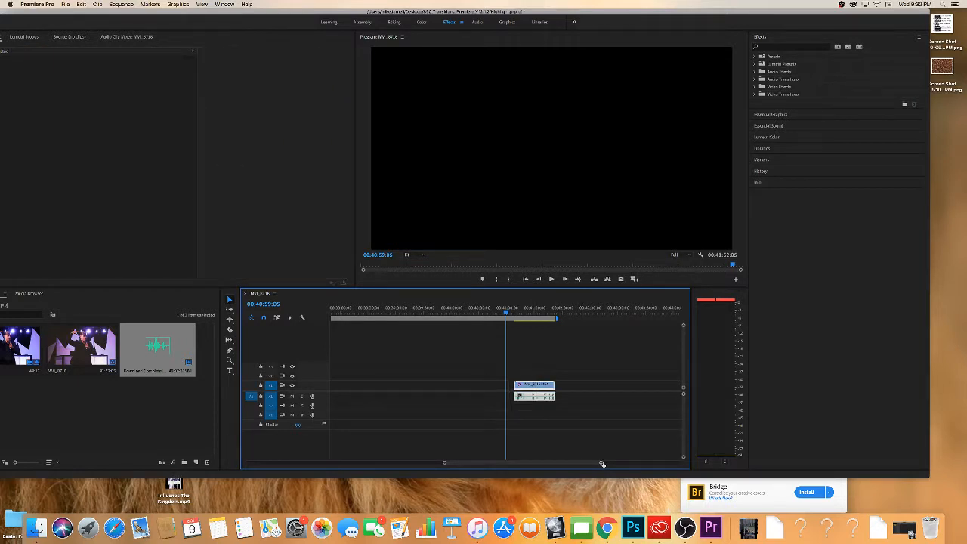
drag(602, 464, 682, 396)
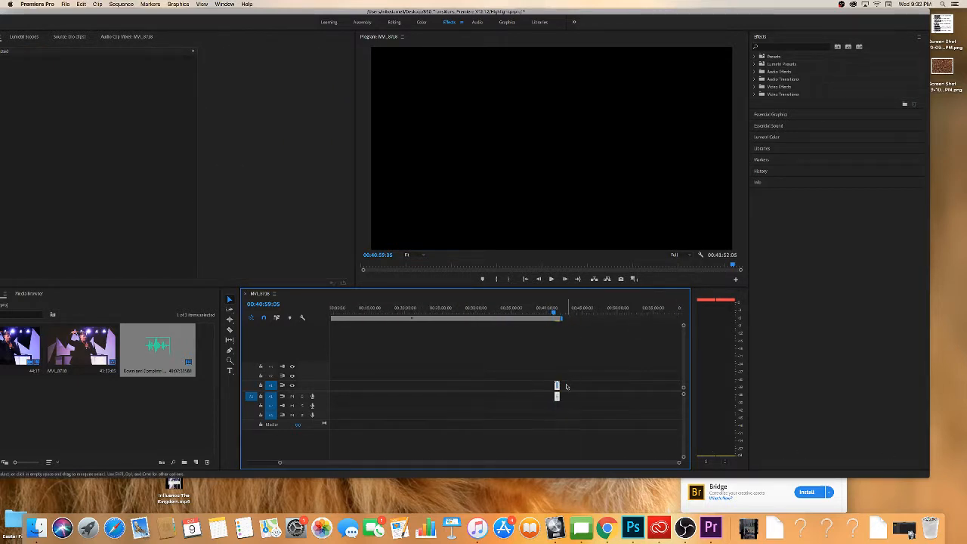
drag(679, 462, 714, 462)
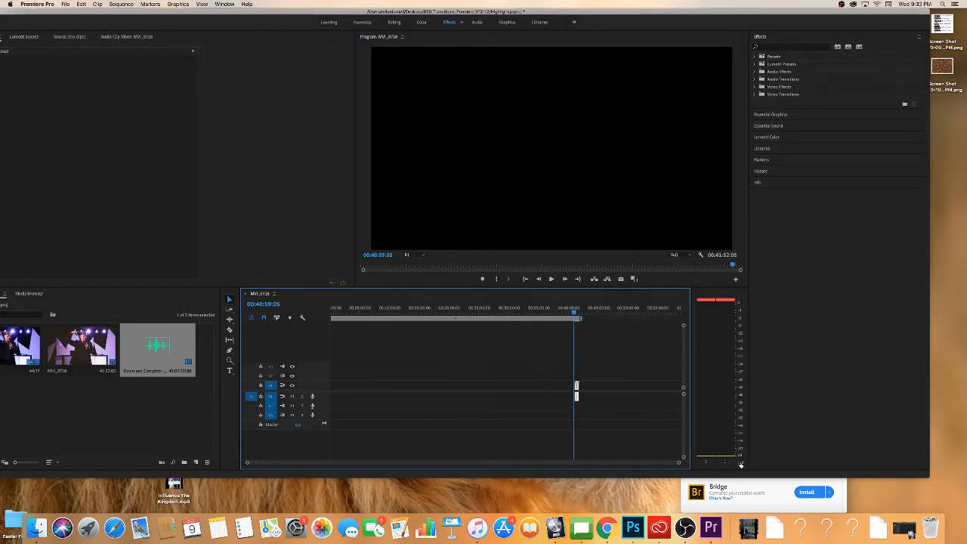
drag(577, 393, 328, 384)
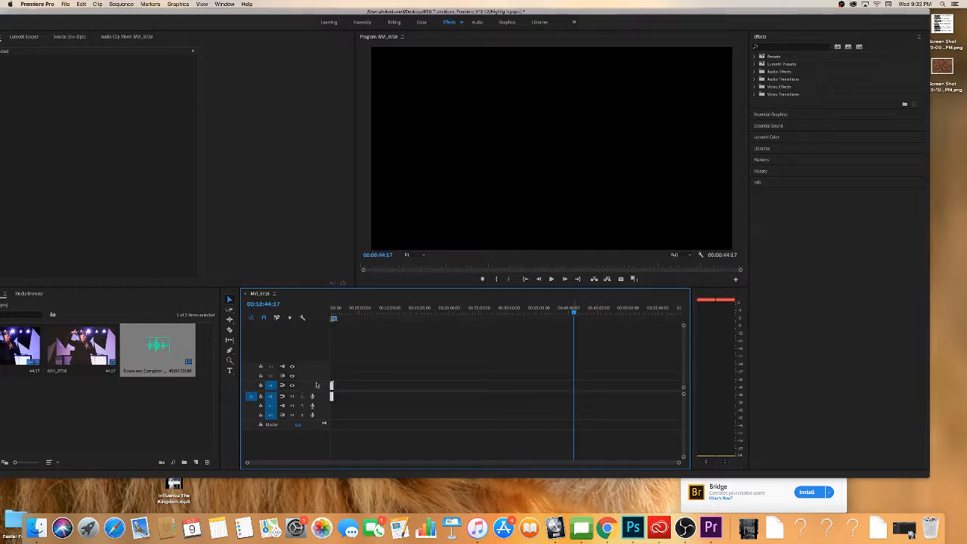
Play the opening seconds of the sequence with the volume raised to check the replaced audio.
click(571, 316)
key(space)
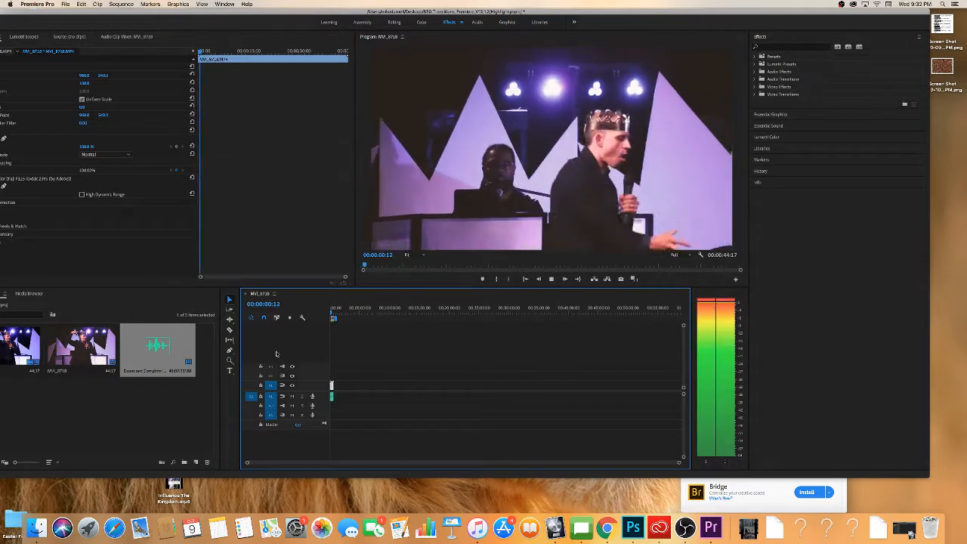
key(XF86AudioRaiseVolume)
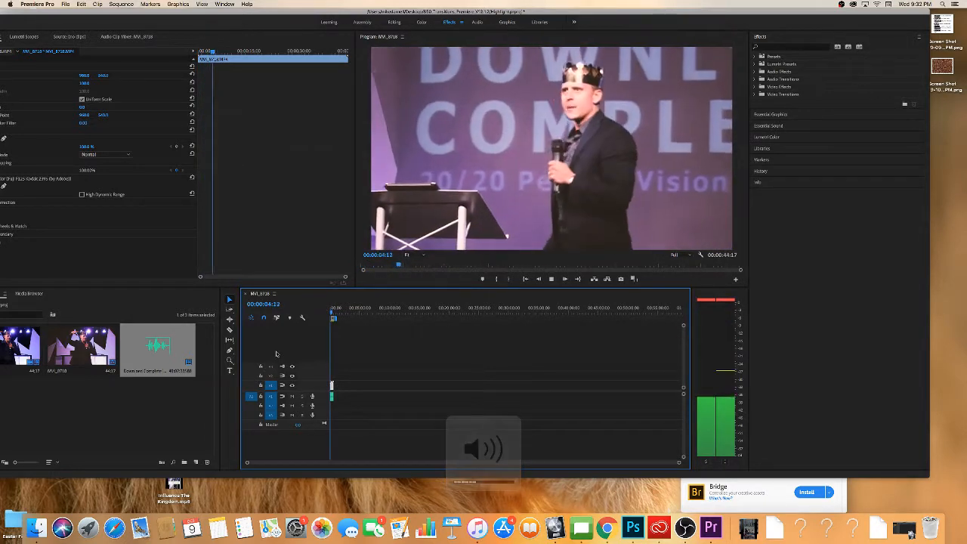
key(space)
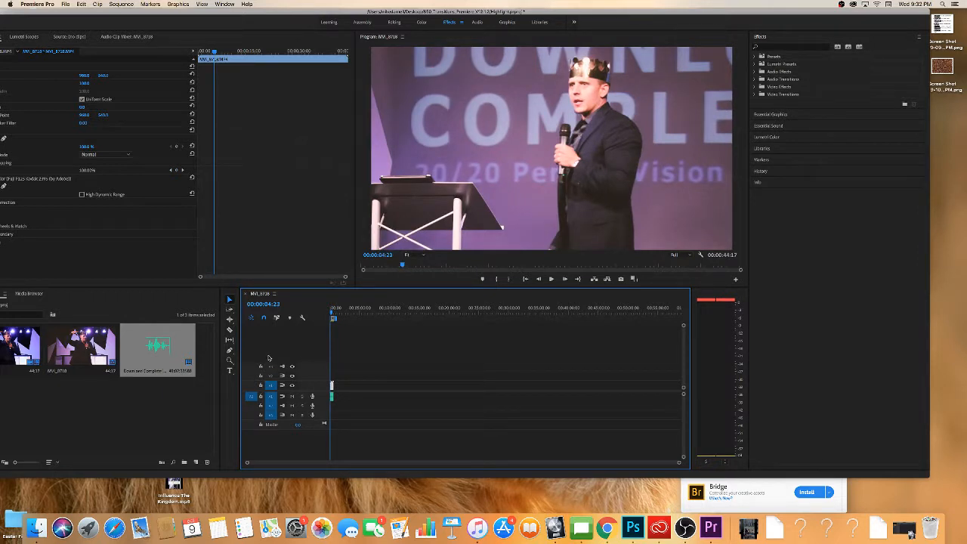
Create a white color matte in the project with the default video settings and the name Color Matte.
right_click(148, 376)
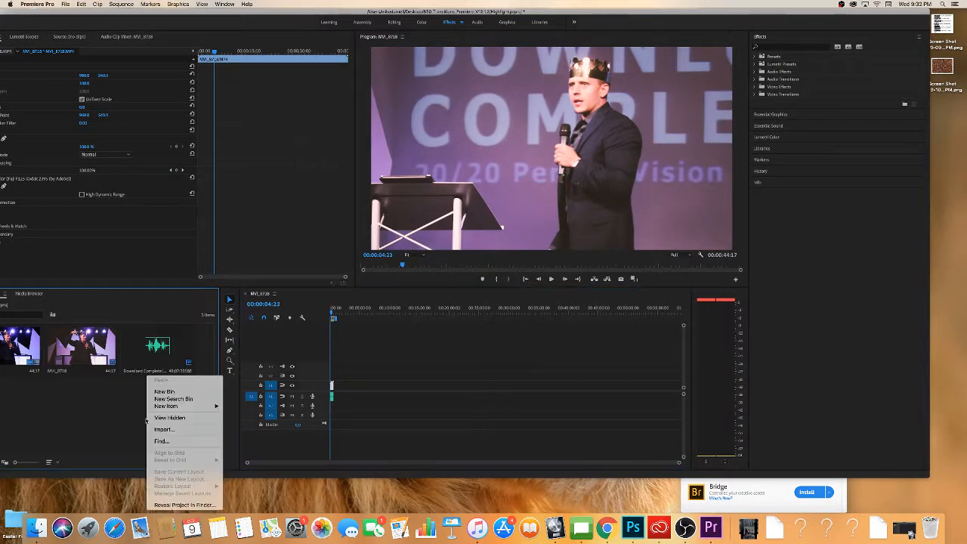
click(88, 406)
right_click(106, 429)
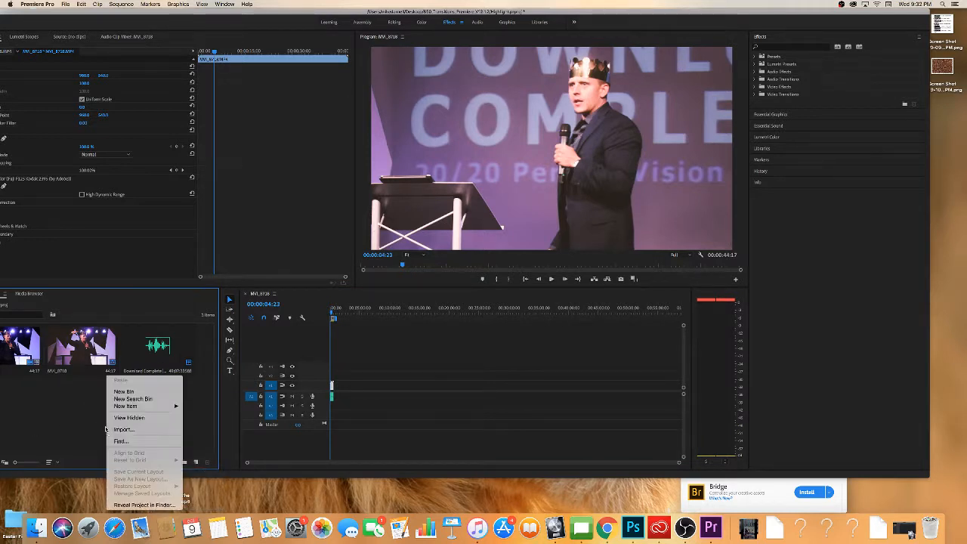
mouse_move(126, 411)
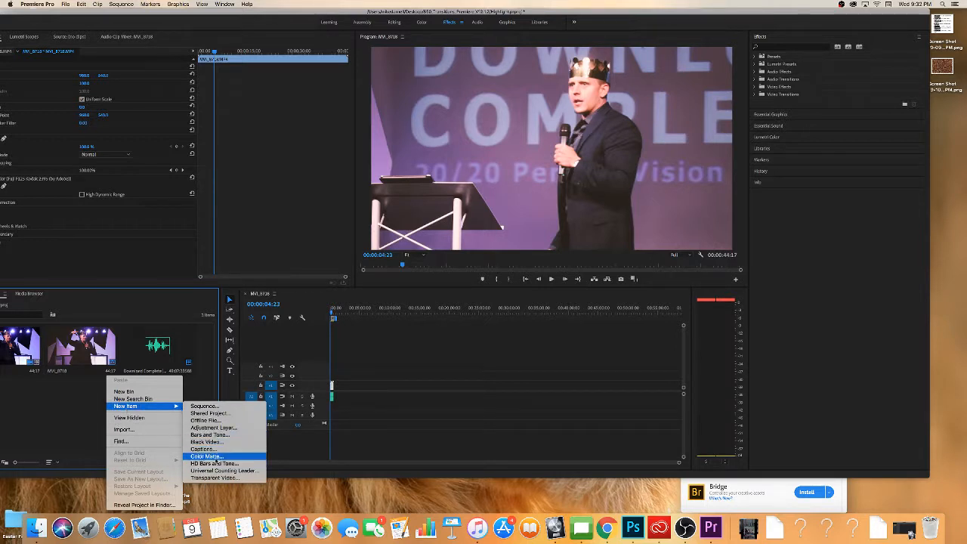
click(207, 456)
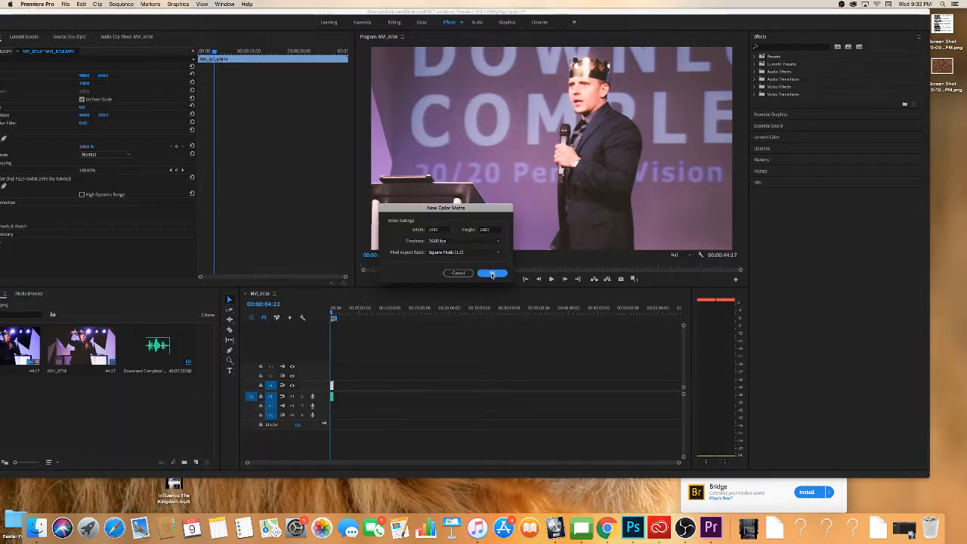
click(492, 273)
drag(398, 130, 396, 124)
click(567, 121)
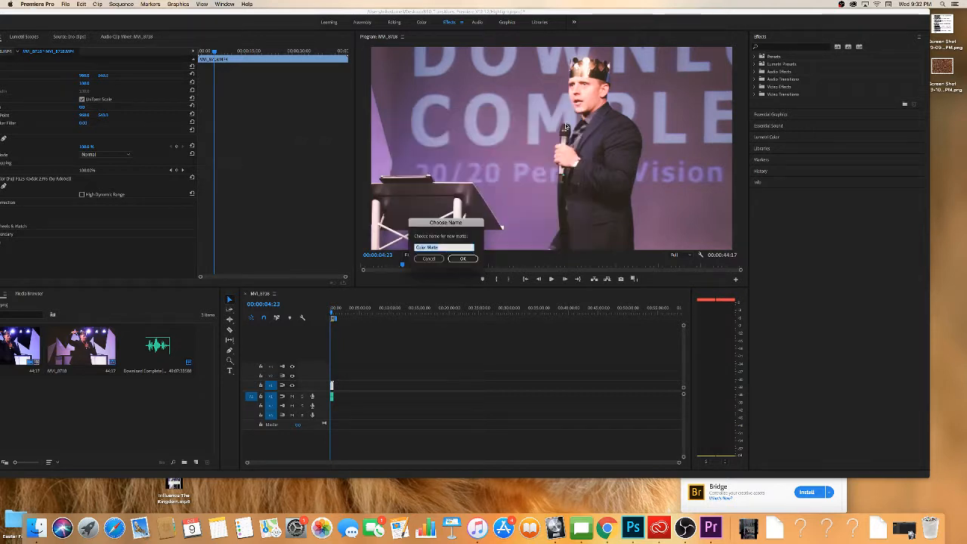
click(463, 259)
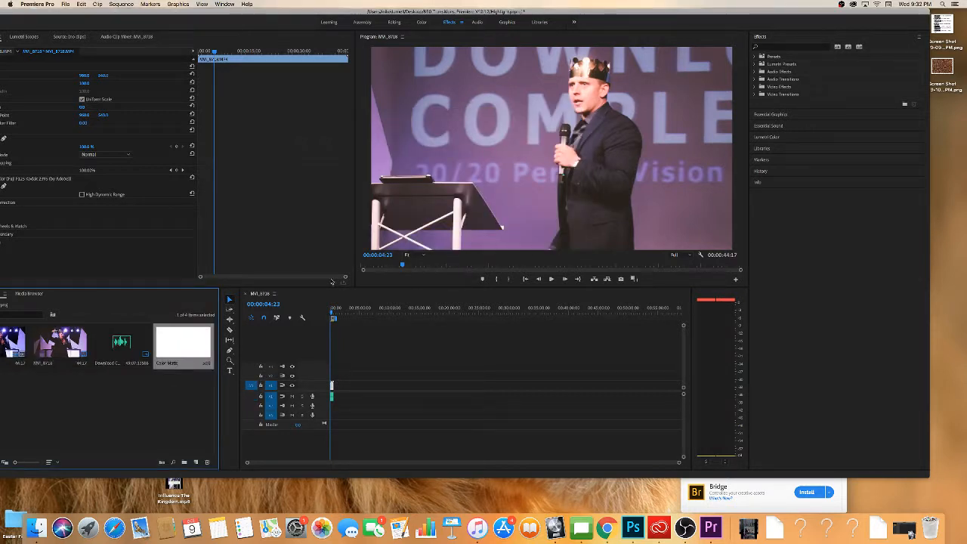
Place the white color matte on track V2 above the video clip at the start of the sequence.
click(292, 464)
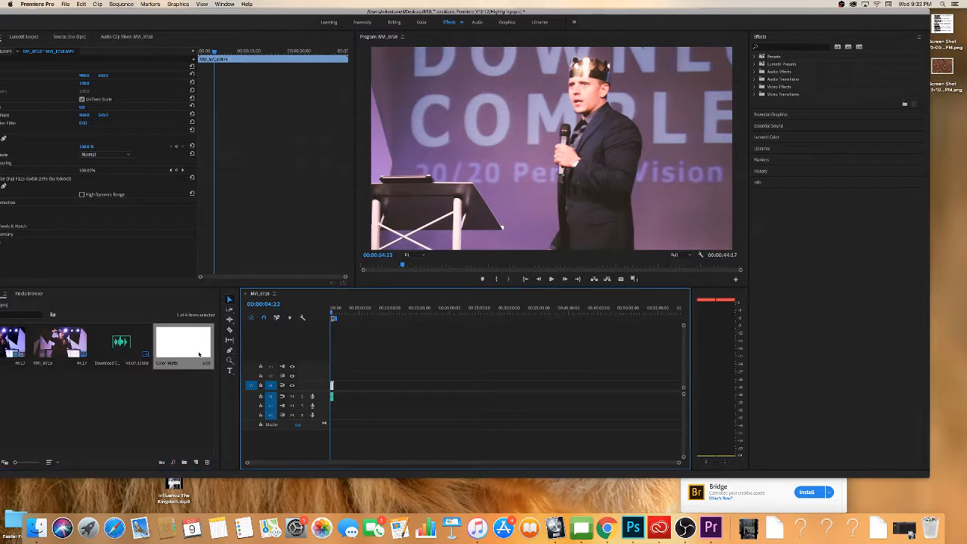
drag(199, 352, 332, 384)
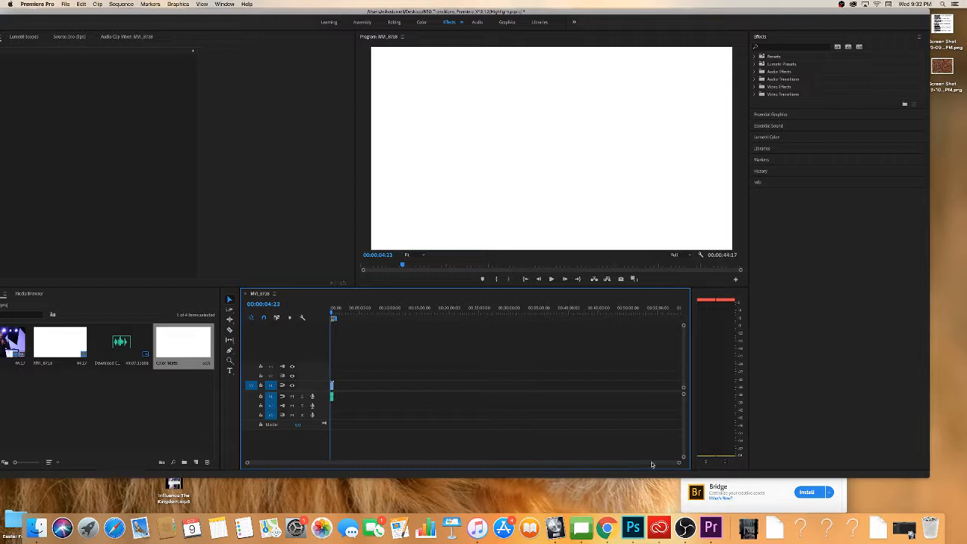
drag(680, 462, 446, 442)
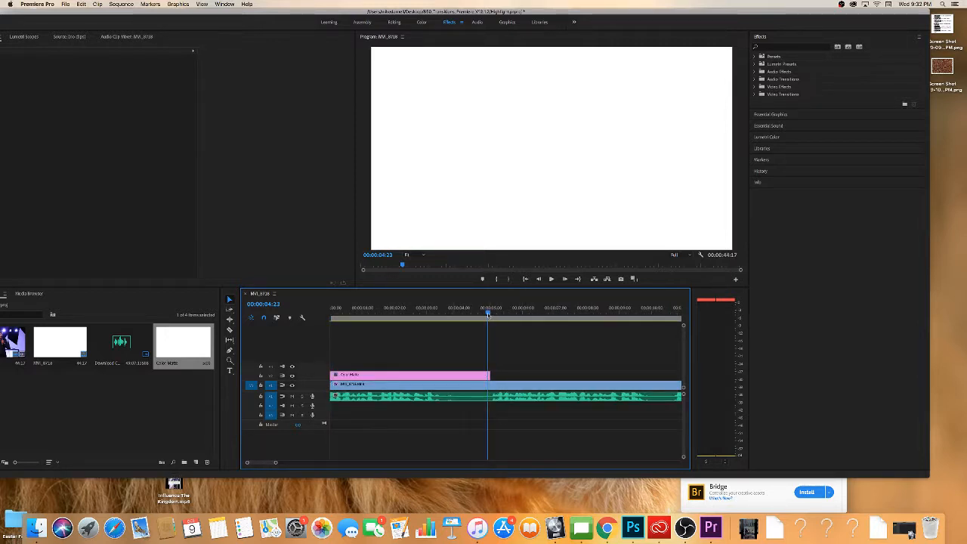
click(518, 320)
drag(518, 320, 470, 322)
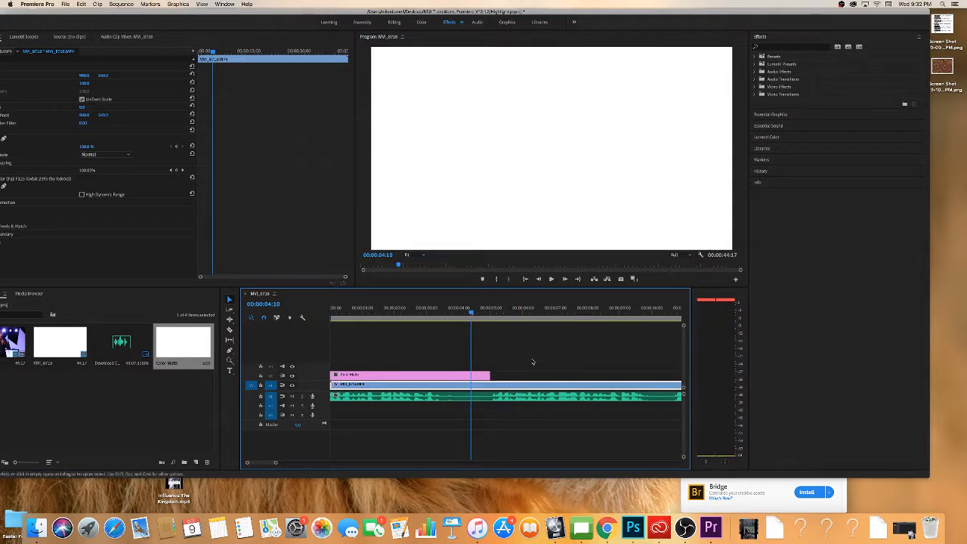
Extend the color matte on V2 to the end of the video clip.
click(422, 377)
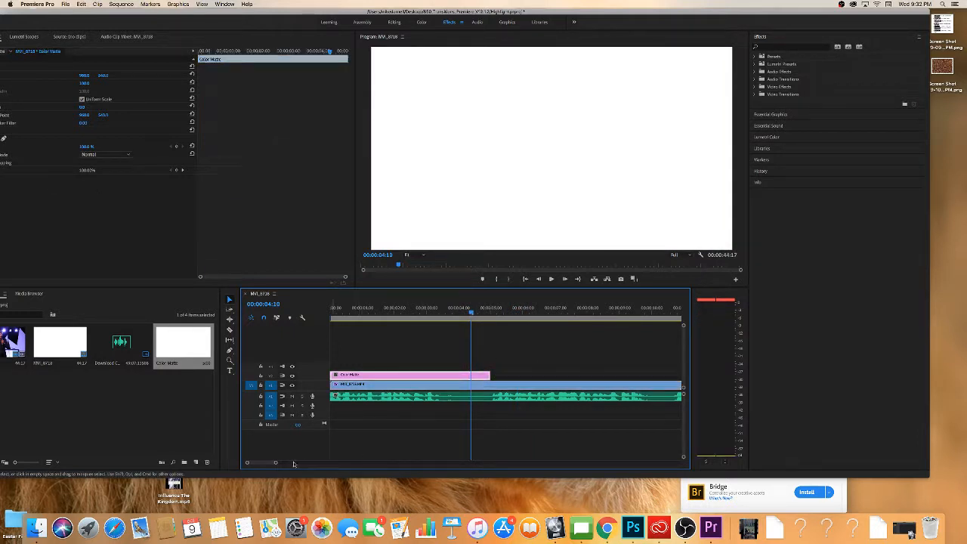
drag(275, 461, 323, 461)
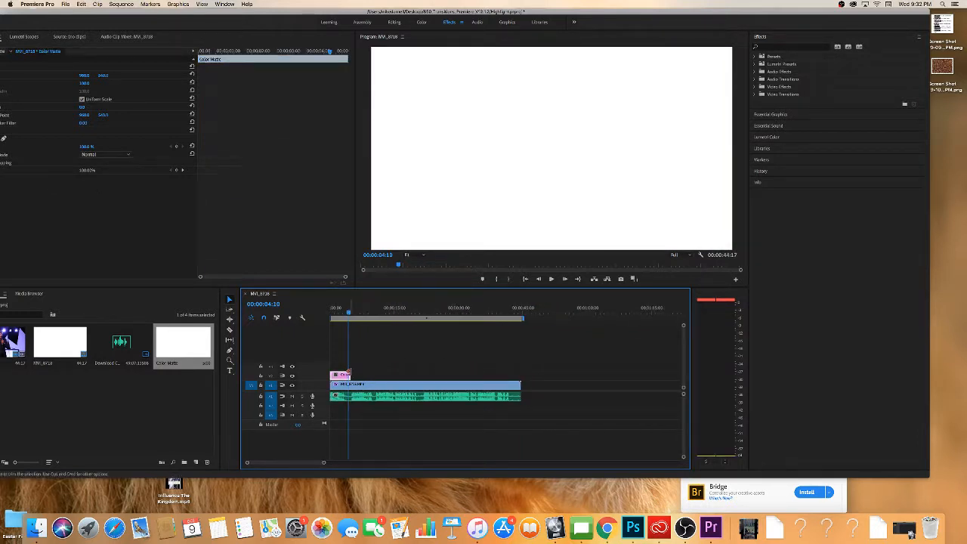
drag(352, 376, 520, 375)
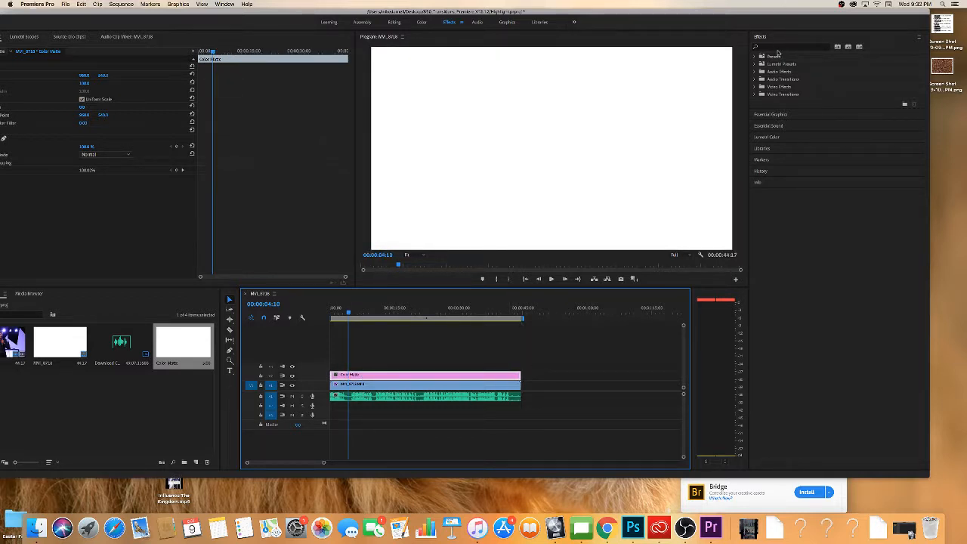
Find the Crop video effect and apply it to the color matte on V2.
click(776, 47)
text(crop)
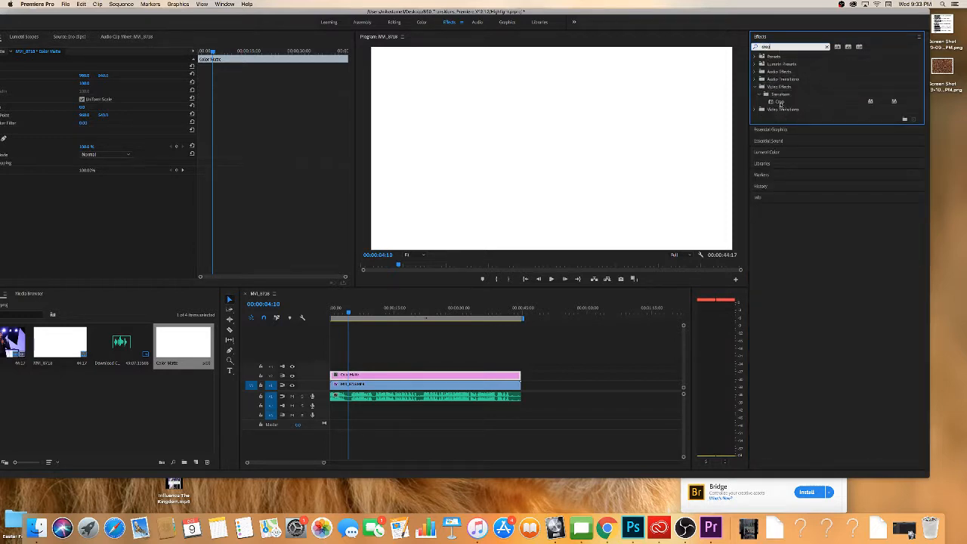
drag(780, 103, 342, 376)
Set the matte's top crop to 78% to leave a white bar along the picture's lower edge, and preview it in playback.
click(77, 6)
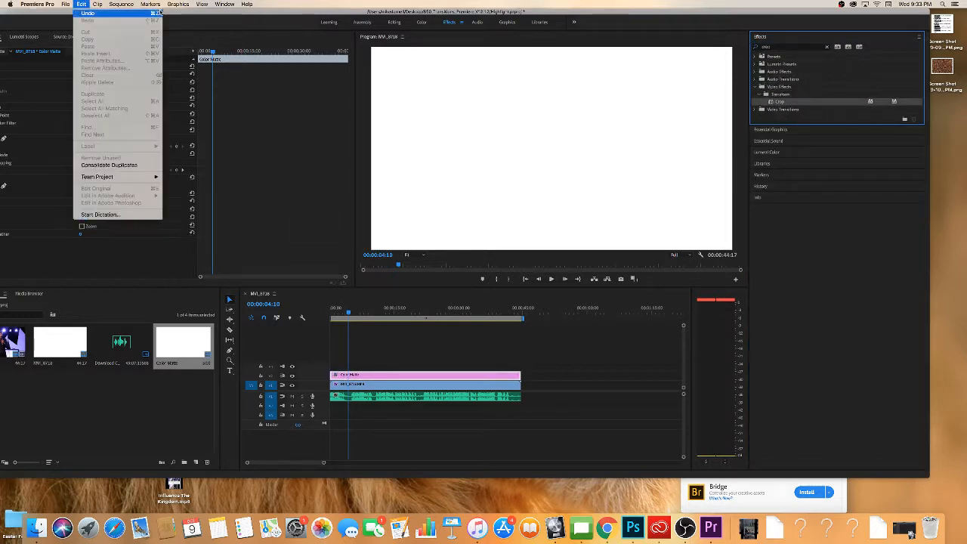
click(188, 11)
drag(188, 10, 240, 9)
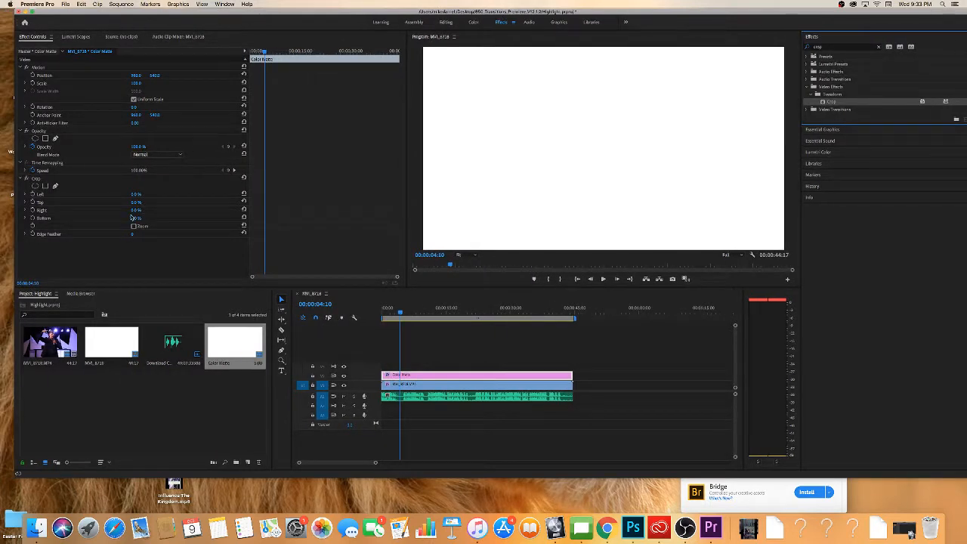
mouse_move(135, 218)
mouse_down()
mouse_move(173, 219)
mouse_move(135, 219)
mouse_up()
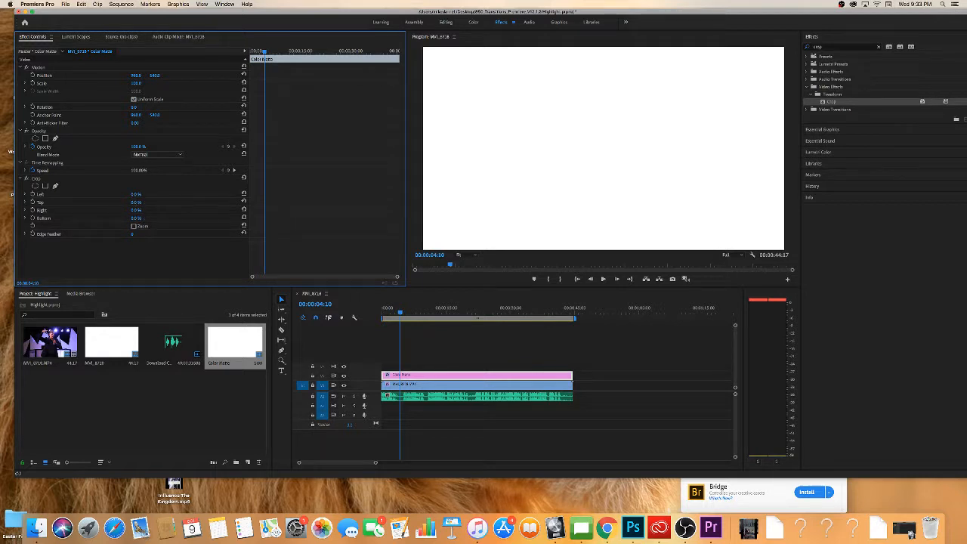
drag(136, 202, 166, 202)
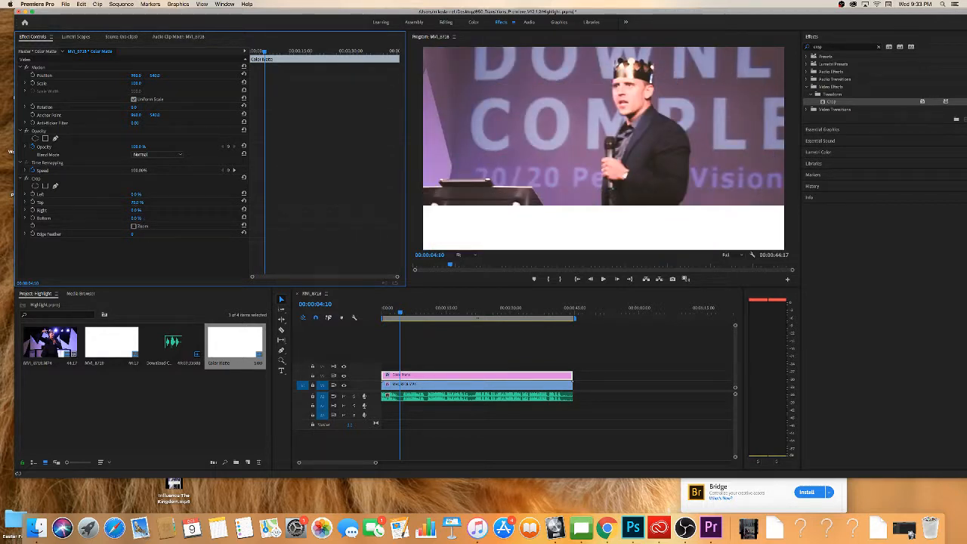
key(space)
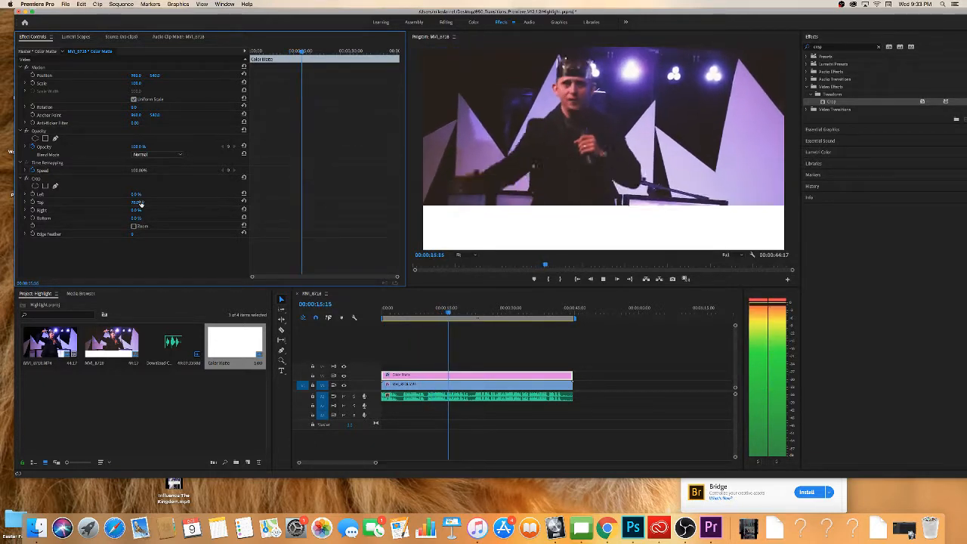
key(space)
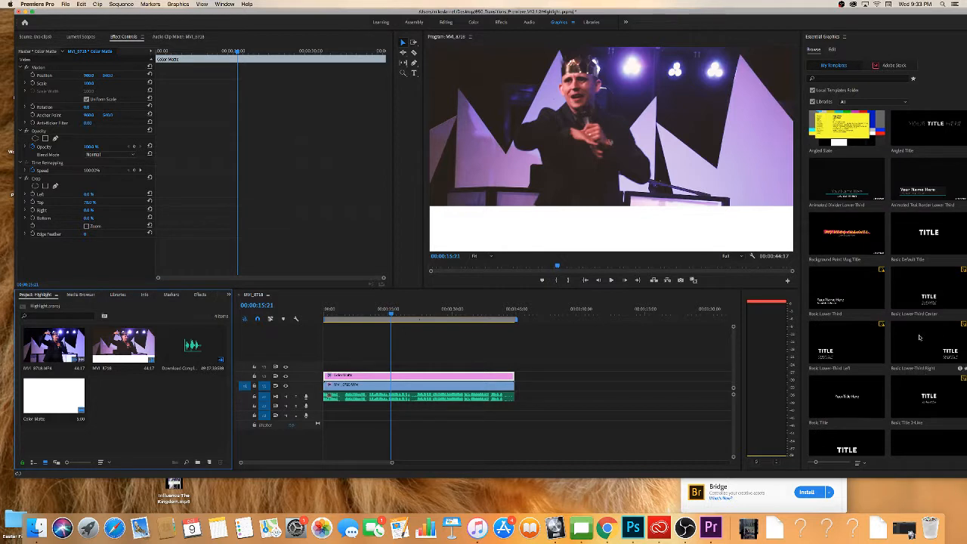
Add the Basic Default Title on track V3 across the full clip length and set its text fill to black.
click(923, 246)
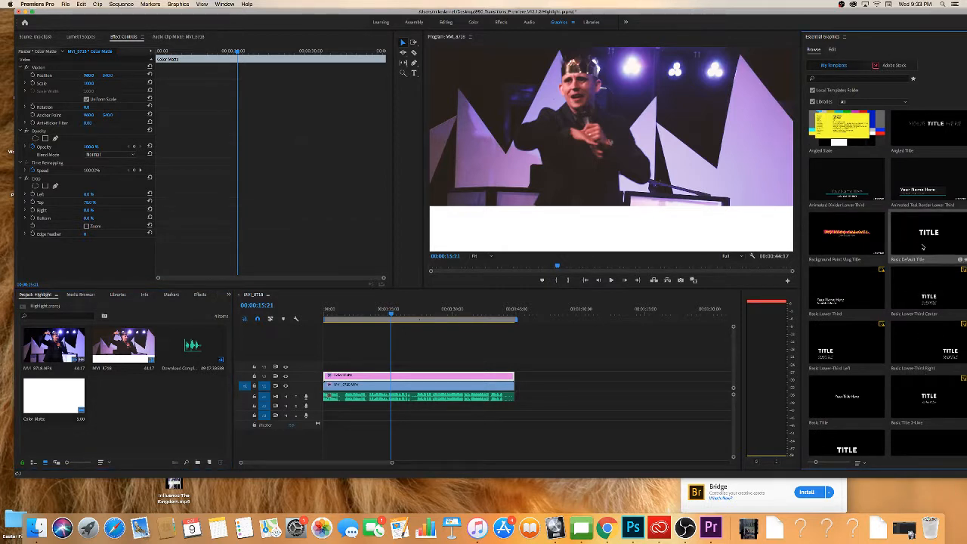
drag(920, 244, 514, 366)
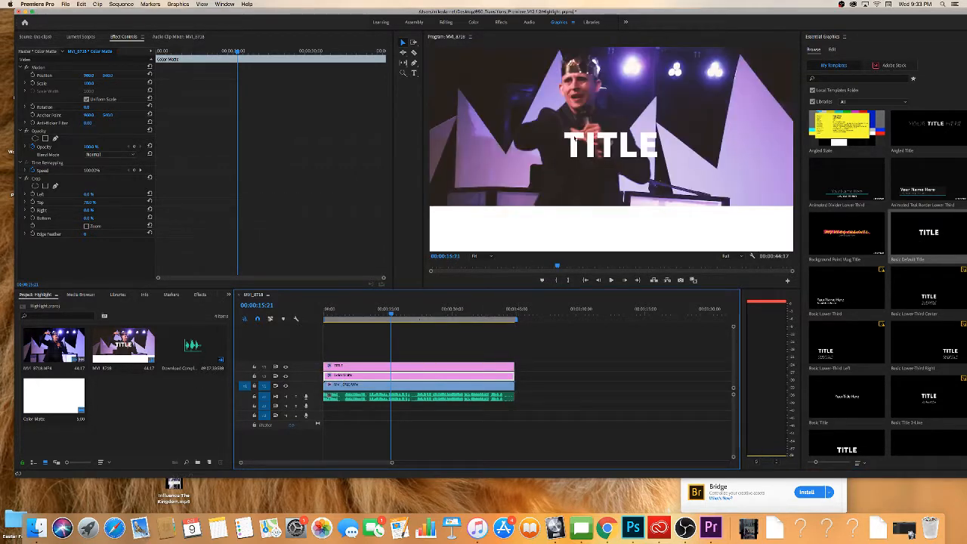
click(597, 151)
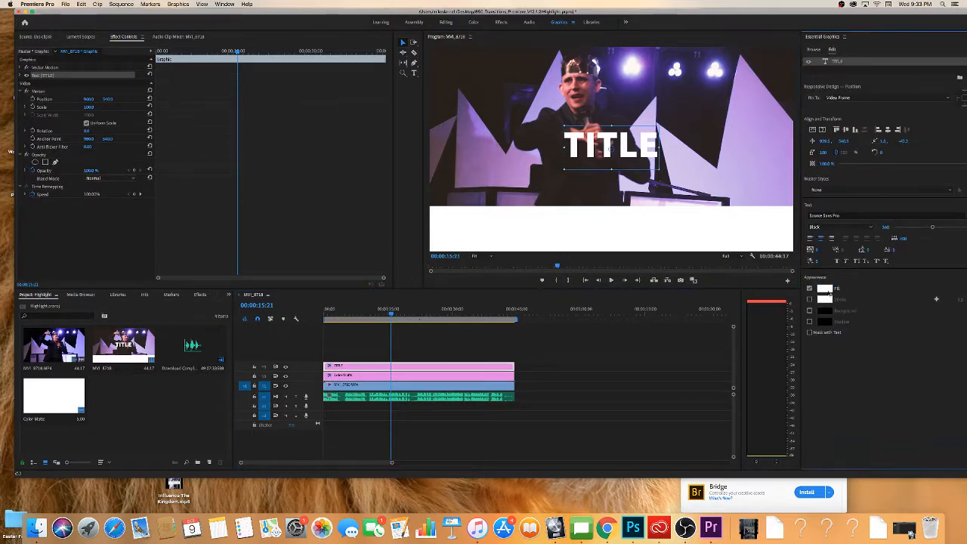
click(824, 288)
drag(459, 174, 451, 114)
click(565, 122)
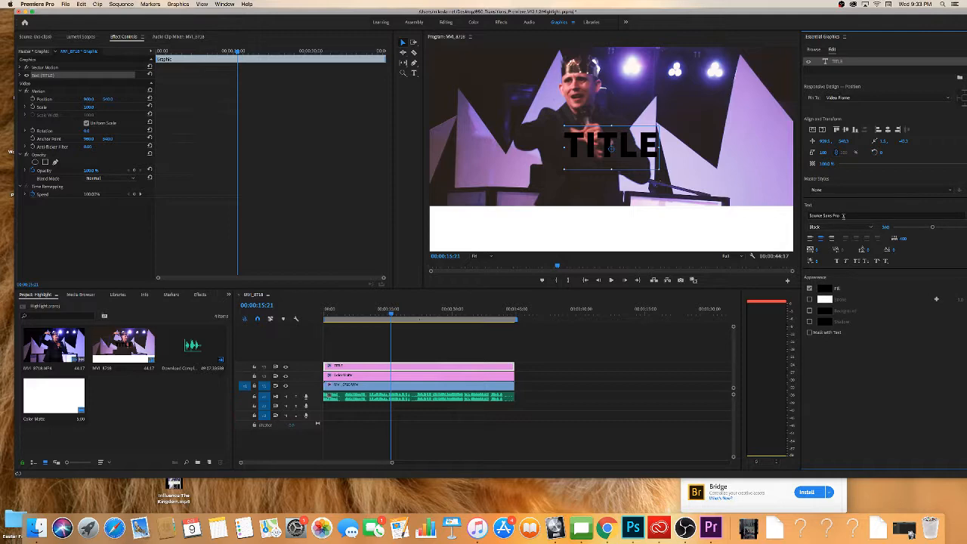
Change the title's font to Montserrat in the Bold style.
drag(668, 14, 620, 14)
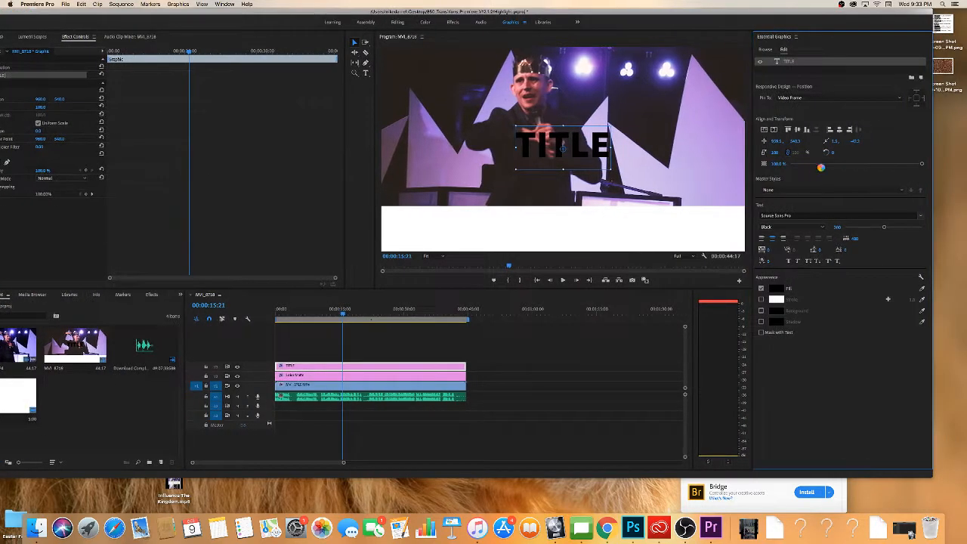
click(921, 217)
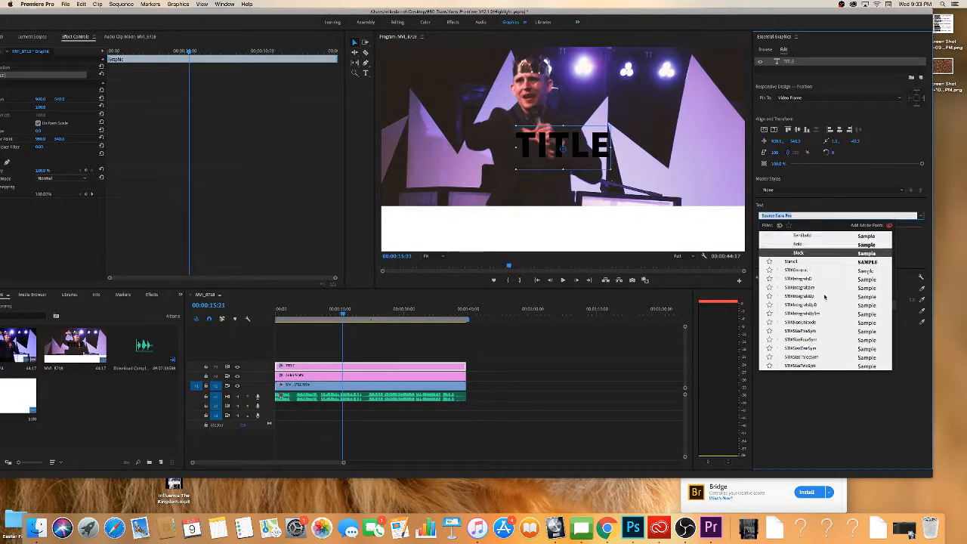
scroll(825, 297, up, 10)
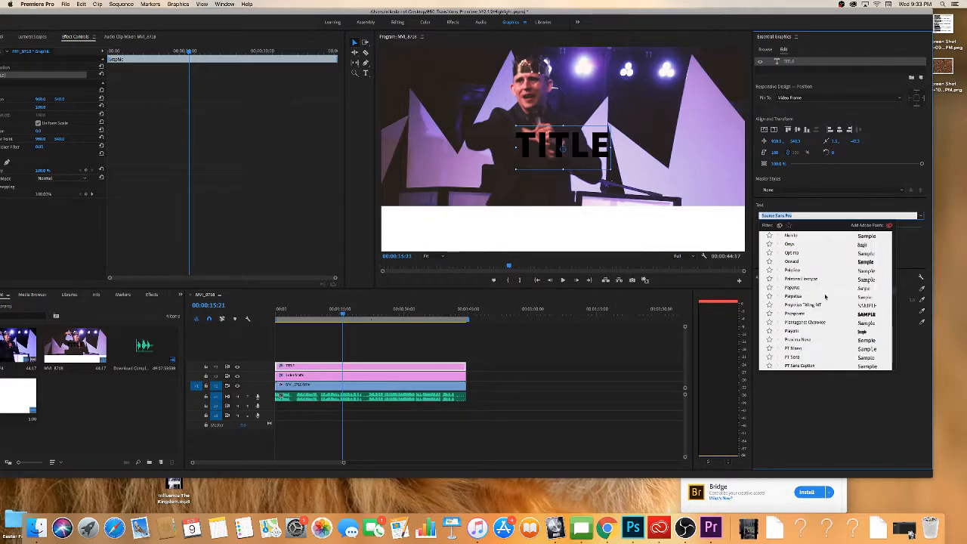
click(793, 244)
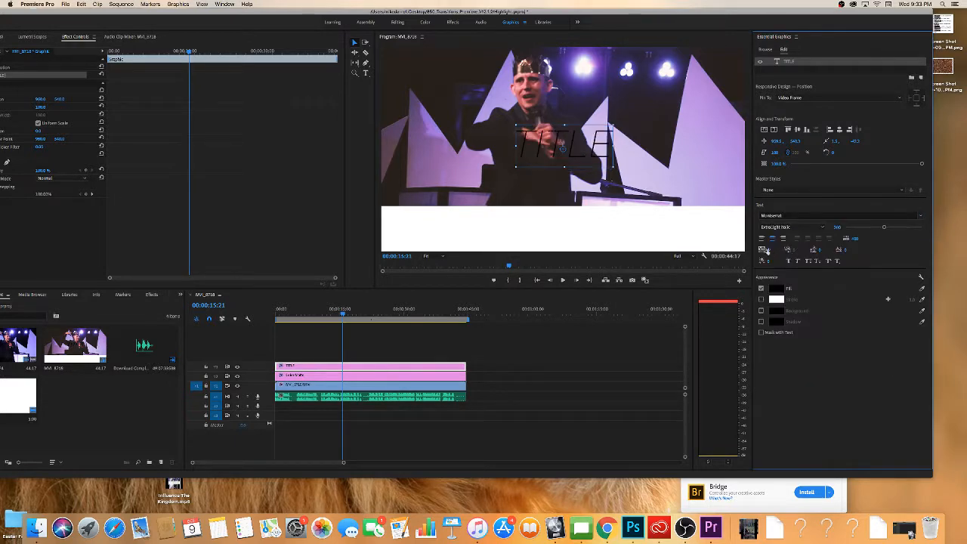
click(761, 227)
click(766, 249)
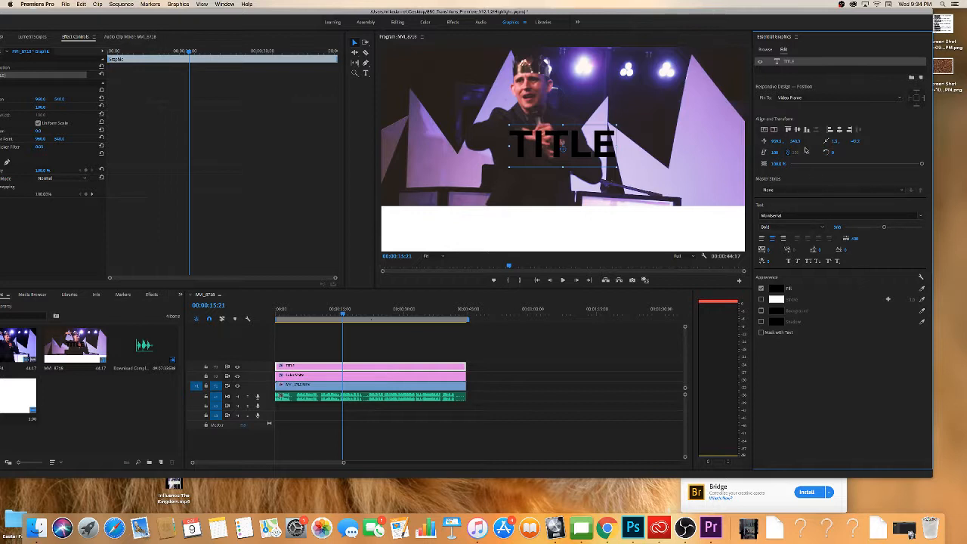
Move the title down onto the white bar and replace its text with "CHANGE IS".
drag(797, 142, 965, 142)
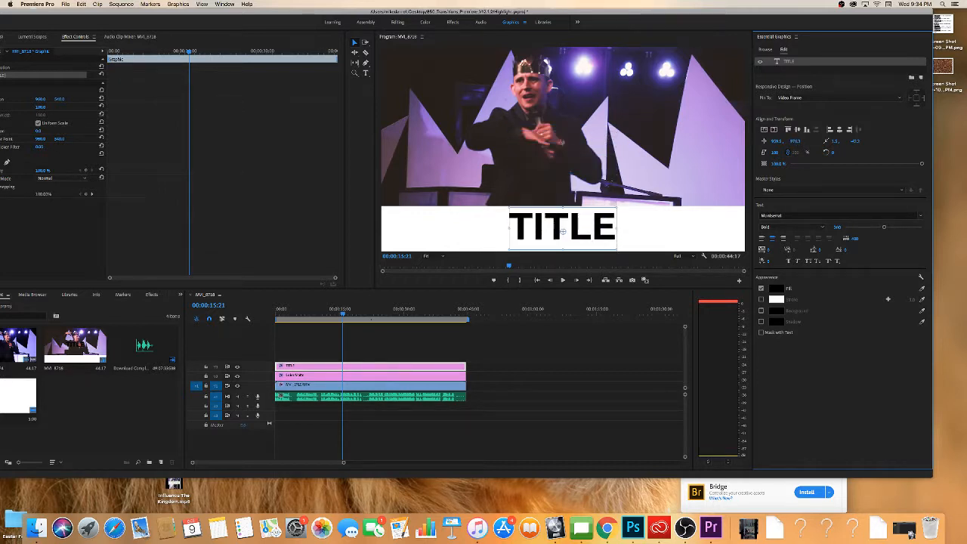
double_click(563, 228)
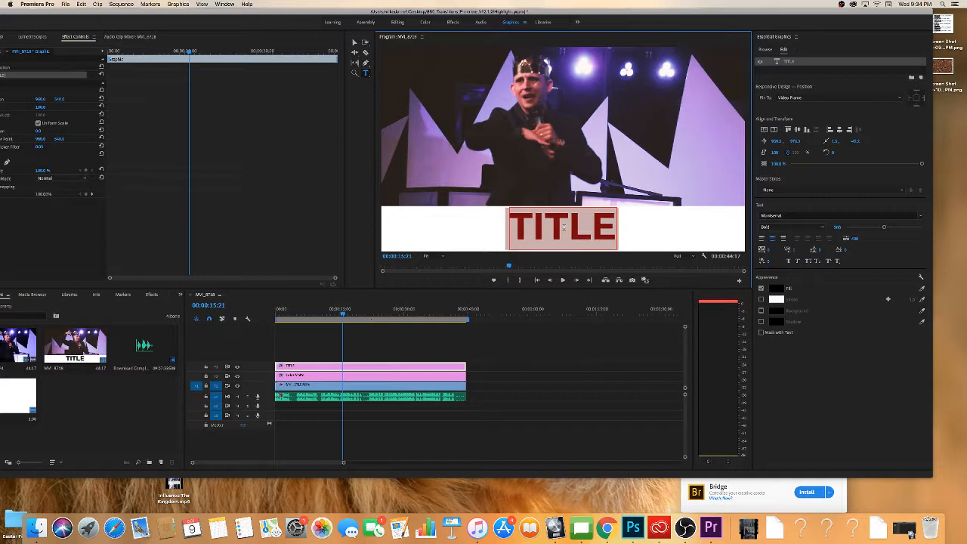
text(CHANG)
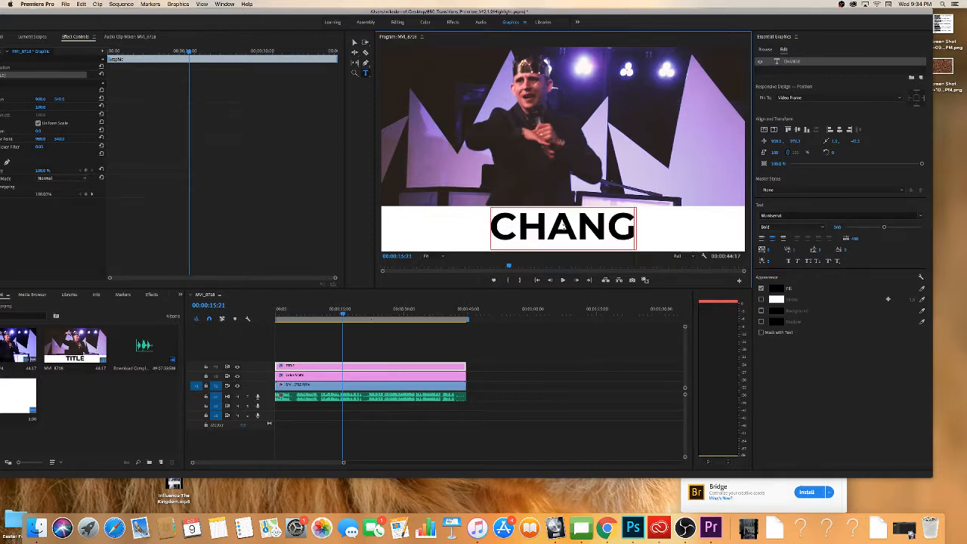
text(E OS)
key(BackSpace)
key(BackSpace)
key(BackSpace)
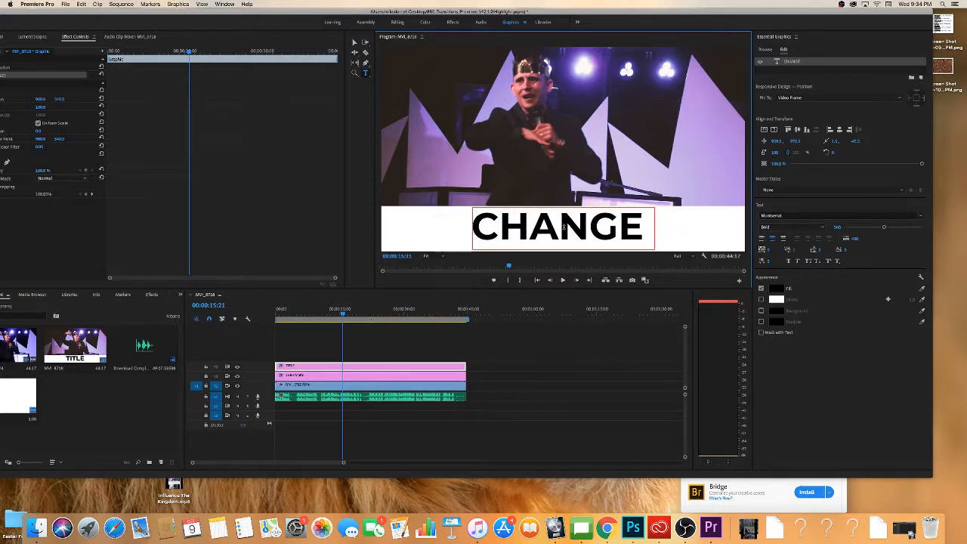
text(IS)
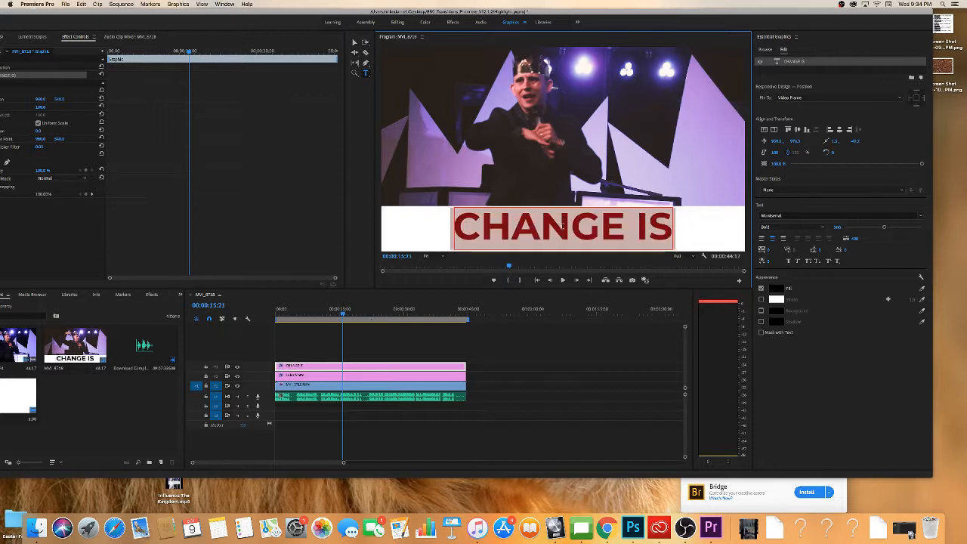
Extend the caption to "CHANGE IS COMING" and set its font size to about 177 so it fills the white bar's width.
key(super+a)
drag(884, 228, 862, 227)
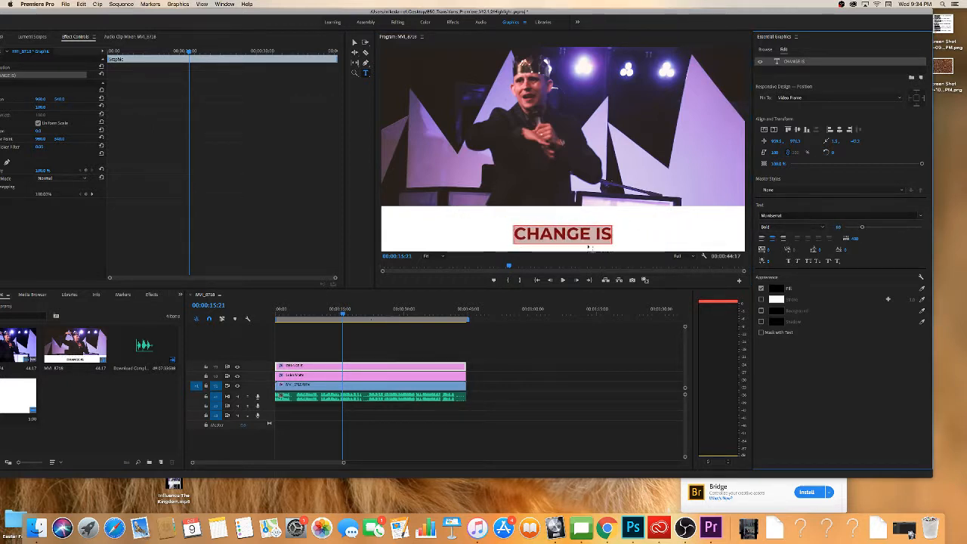
click(609, 235)
text(COMING)
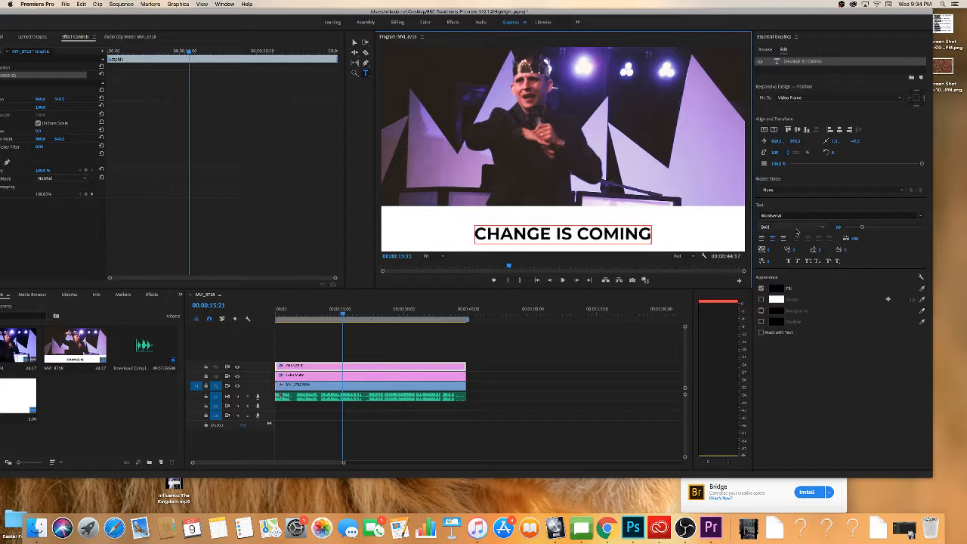
mouse_move(864, 229)
mouse_down()
mouse_move(886, 227)
mouse_move(863, 228)
mouse_move(878, 229)
mouse_up()
click(629, 236)
key(super+a)
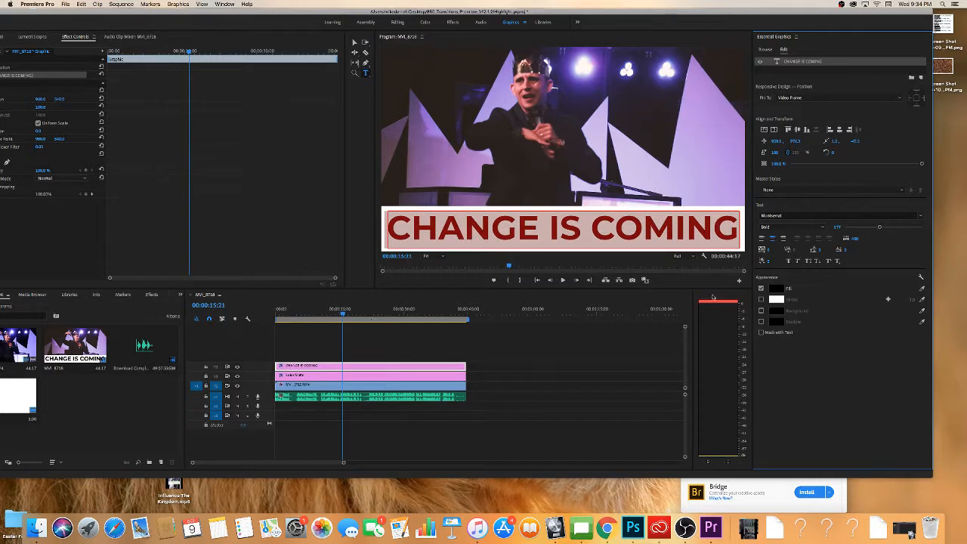
Play the sequence in two stretches to review the caption and white bar over the footage.
click(580, 366)
key(space)
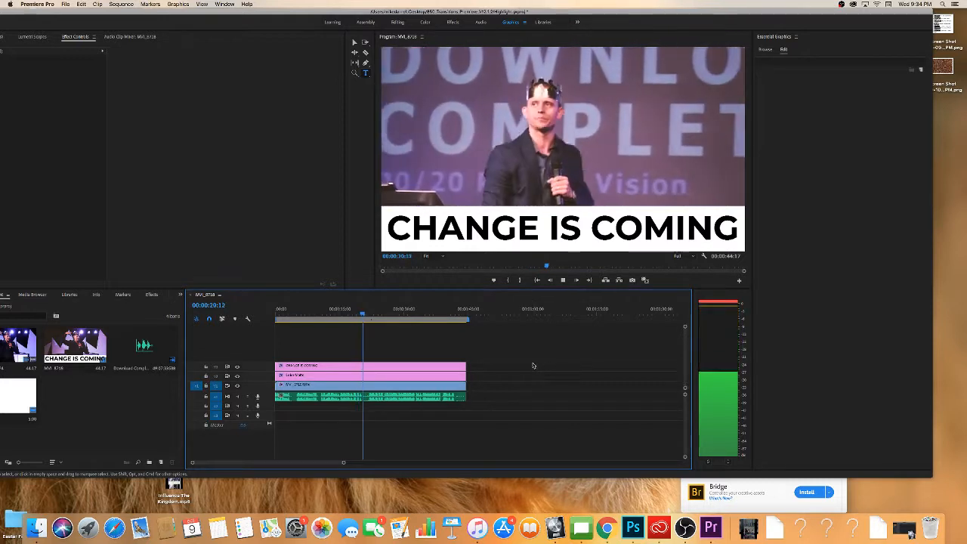
key(space)
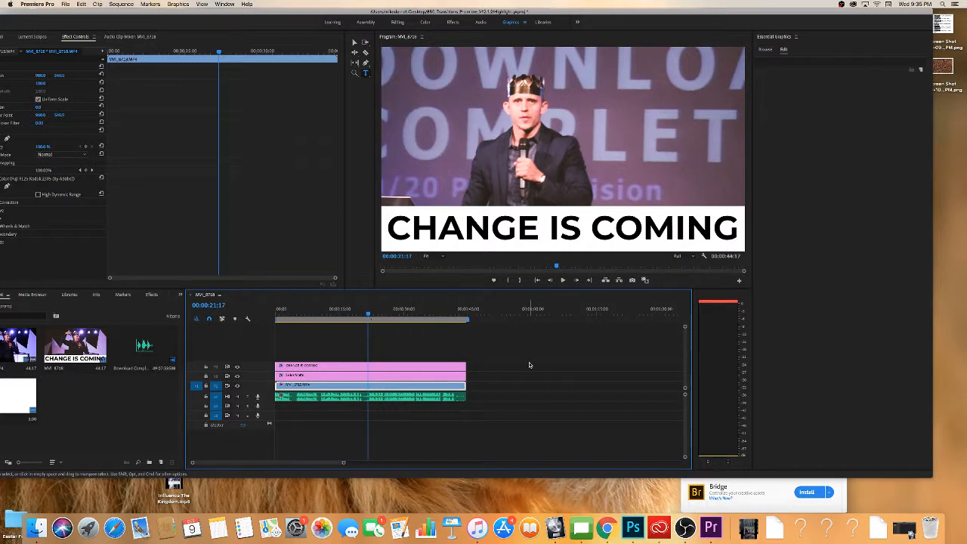
key(space)
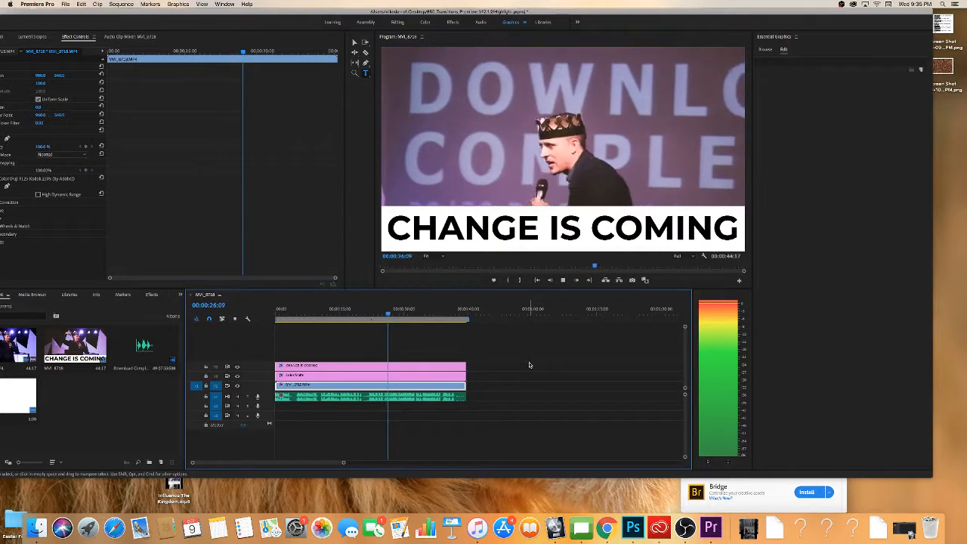
key(space)
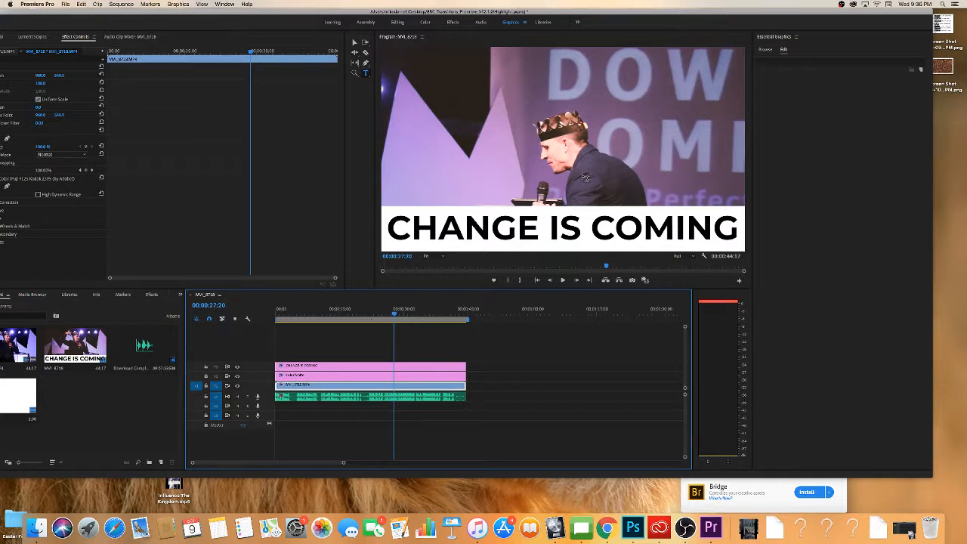
Switch to the Effects workspace, clear the "crop" search from the effects list, and check the Presets folder.
click(453, 21)
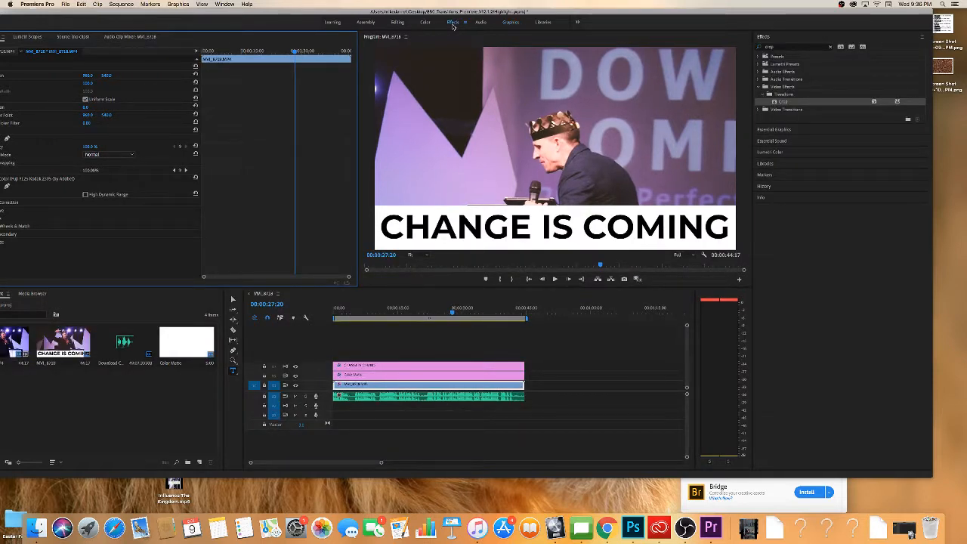
click(759, 57)
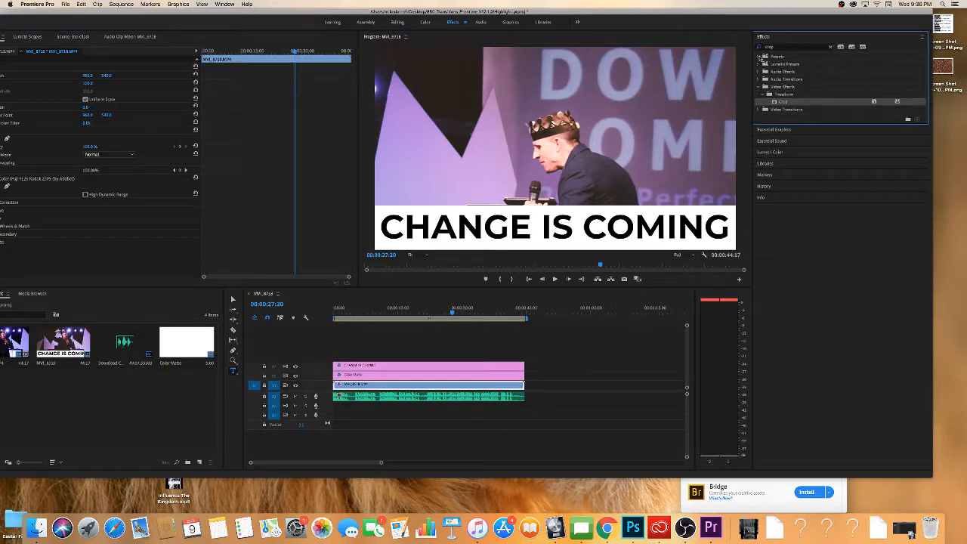
click(761, 93)
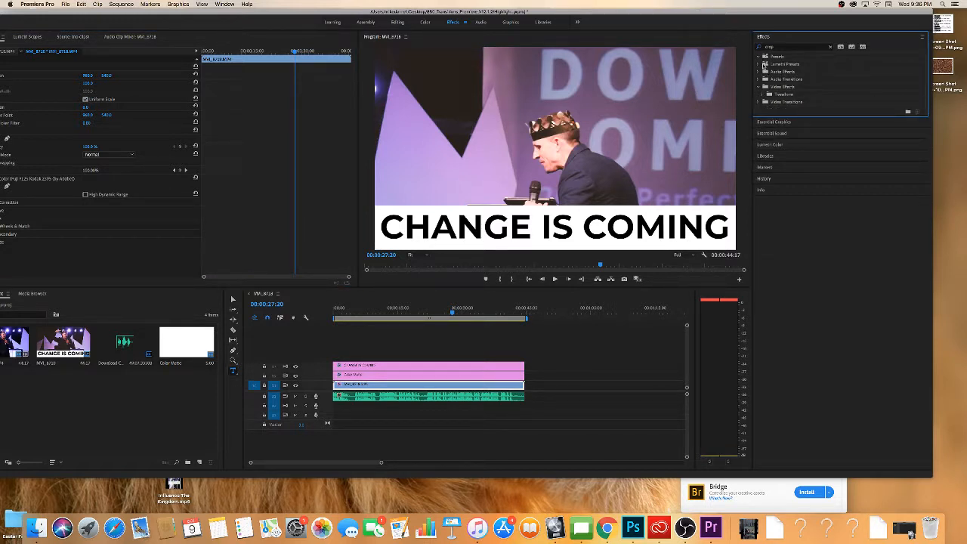
click(761, 58)
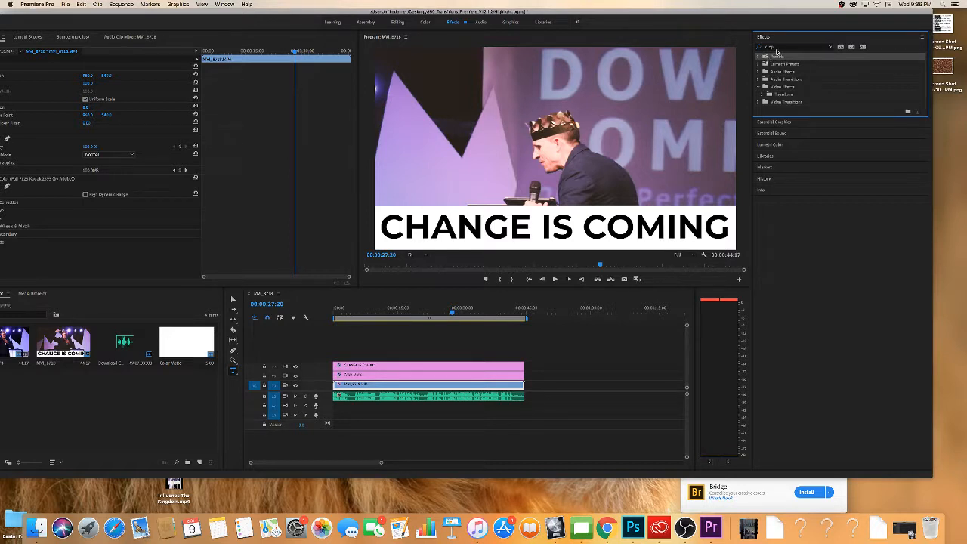
click(831, 47)
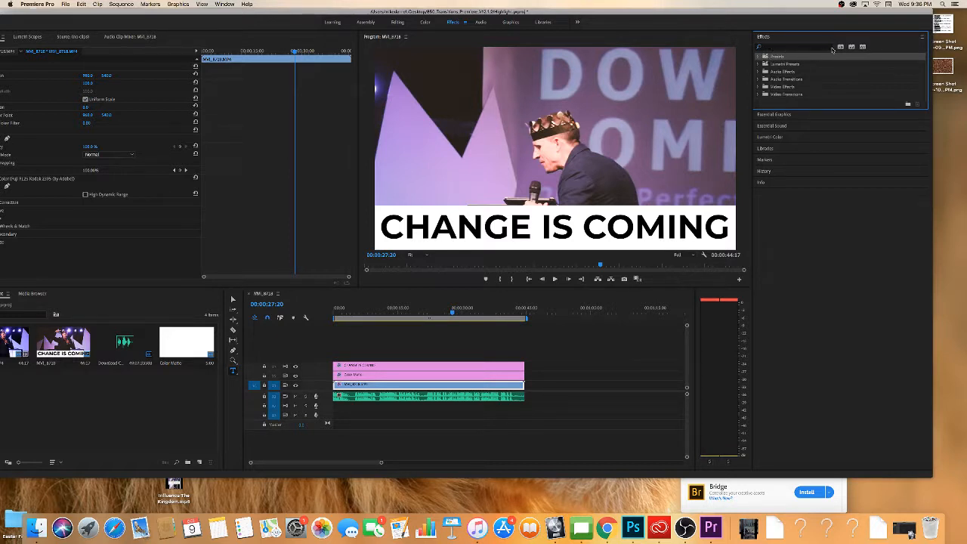
click(760, 58)
click(759, 57)
Minimize the editor, browse the desktop's His And Her's folder in Finder, preview MVI_2913.MP4, and return to Premiere Pro.
drag(136, 13, 193, 12)
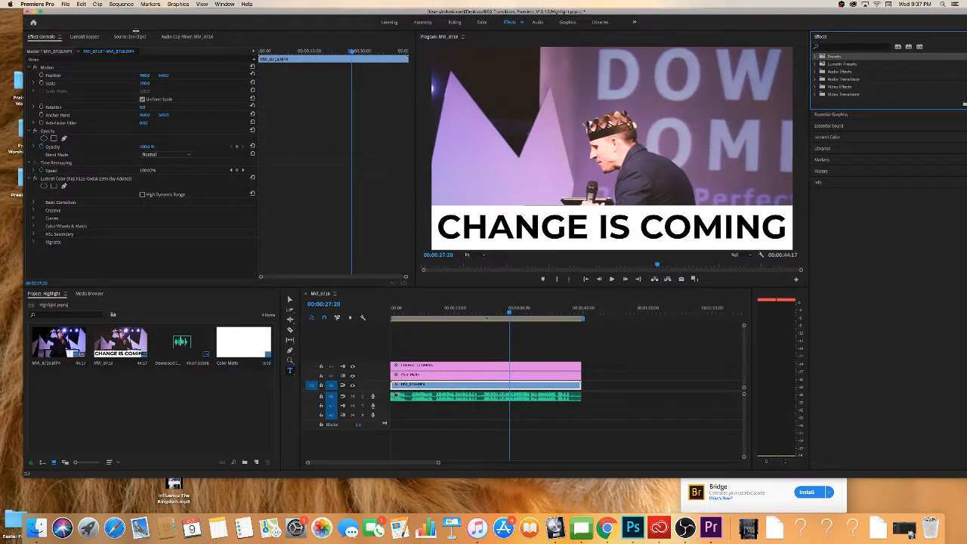
click(49, 13)
click(76, 15)
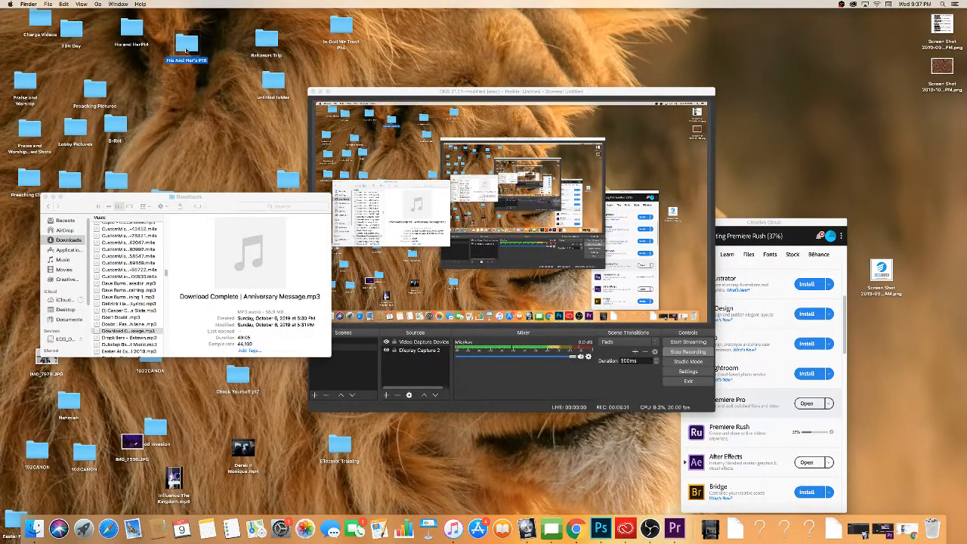
double_click(185, 47)
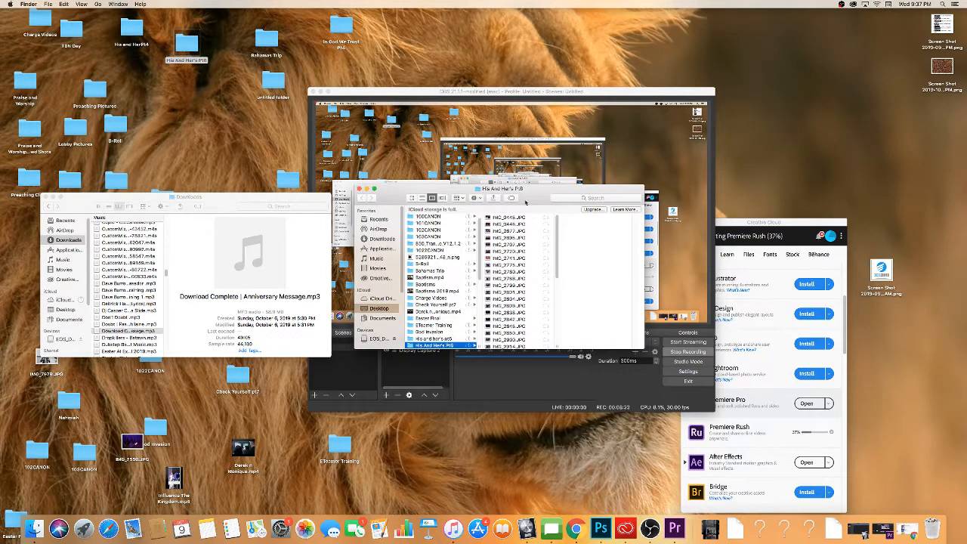
scroll(563, 257, down, 15)
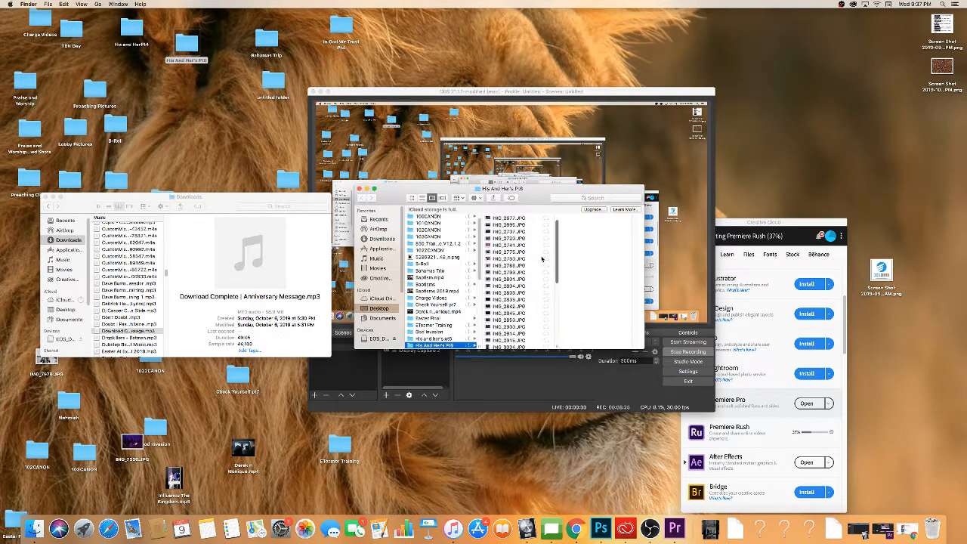
click(510, 332)
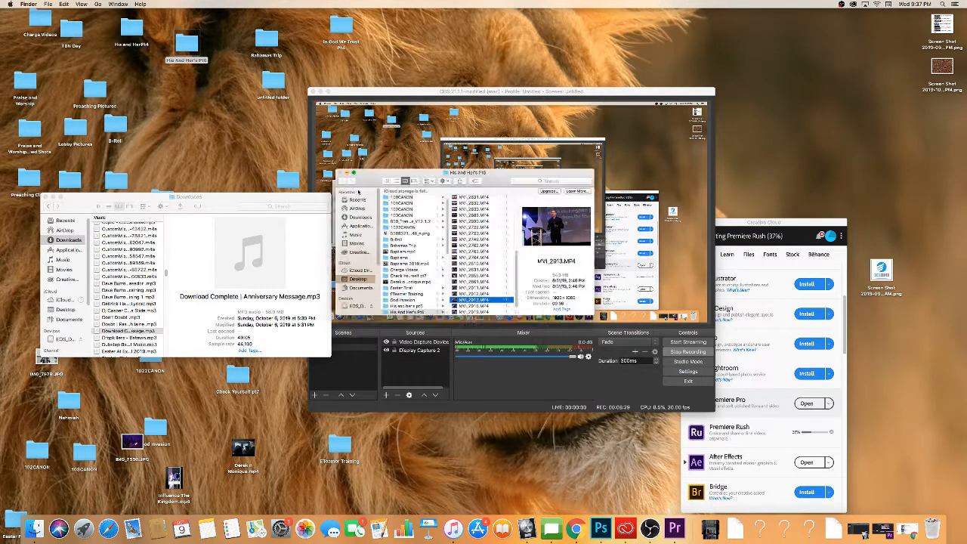
click(359, 189)
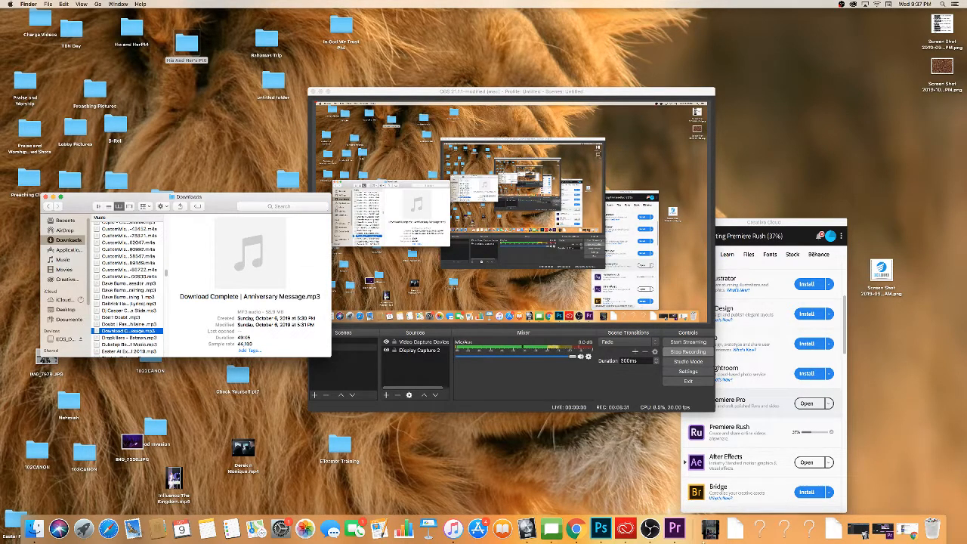
click(675, 527)
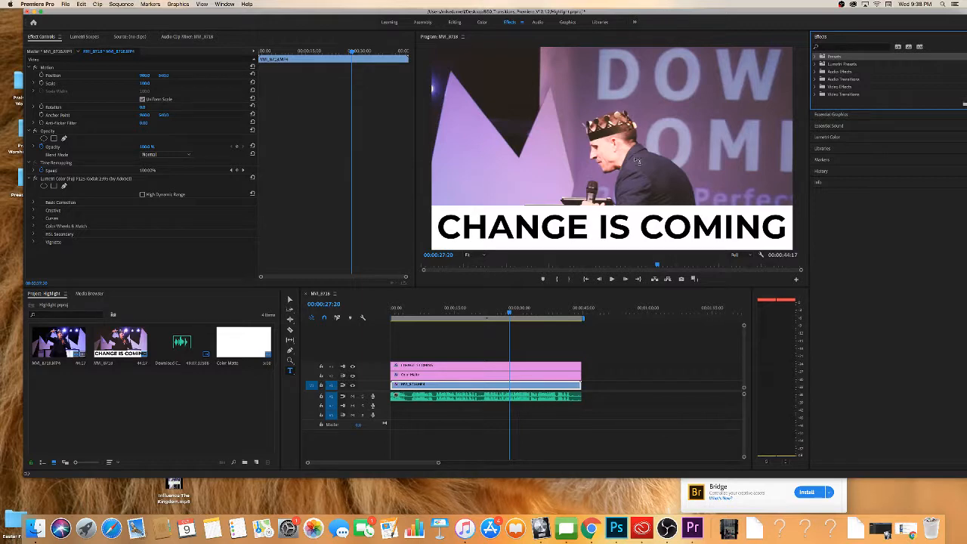
click(667, 527)
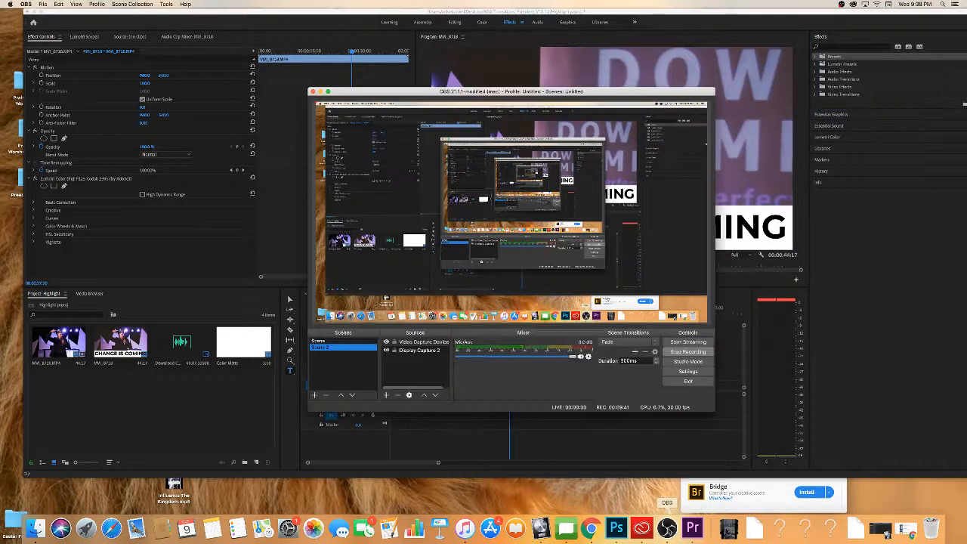